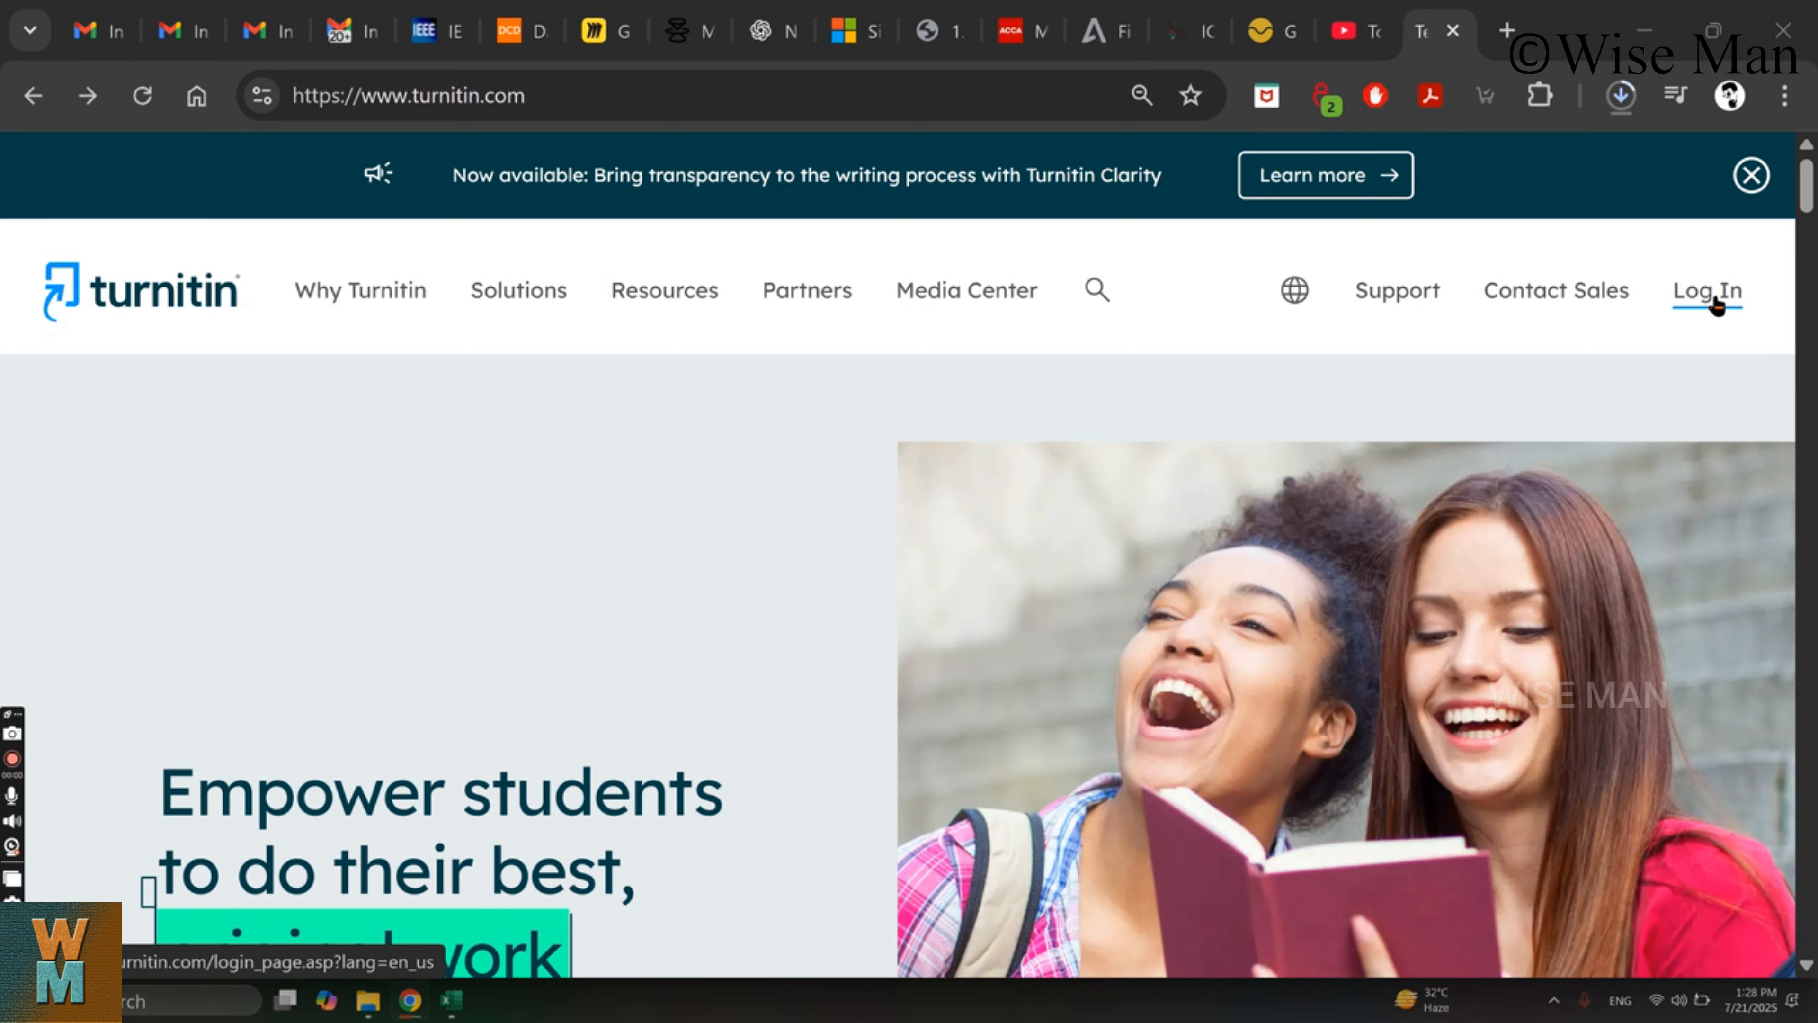
- Log in to the Turnitin instructor account and open the class PS I- Summer Term 2024-25 (Section 21)
click(1715, 303)
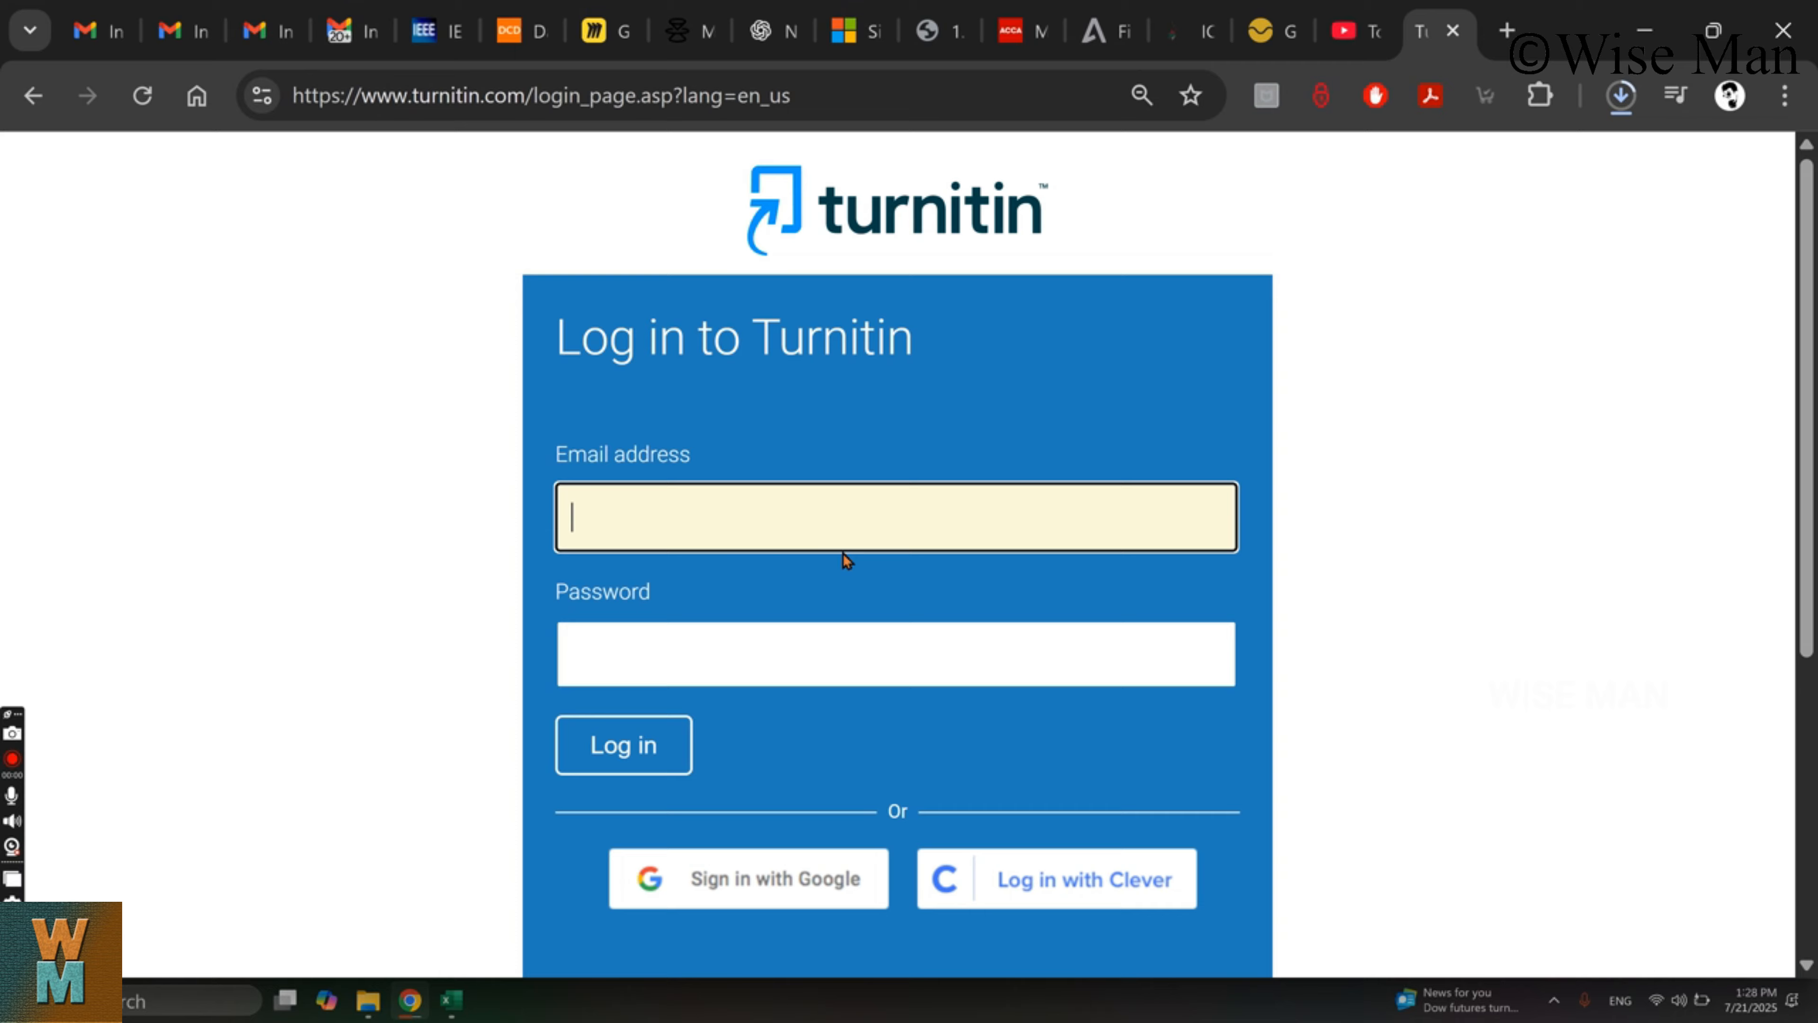
click(623, 744)
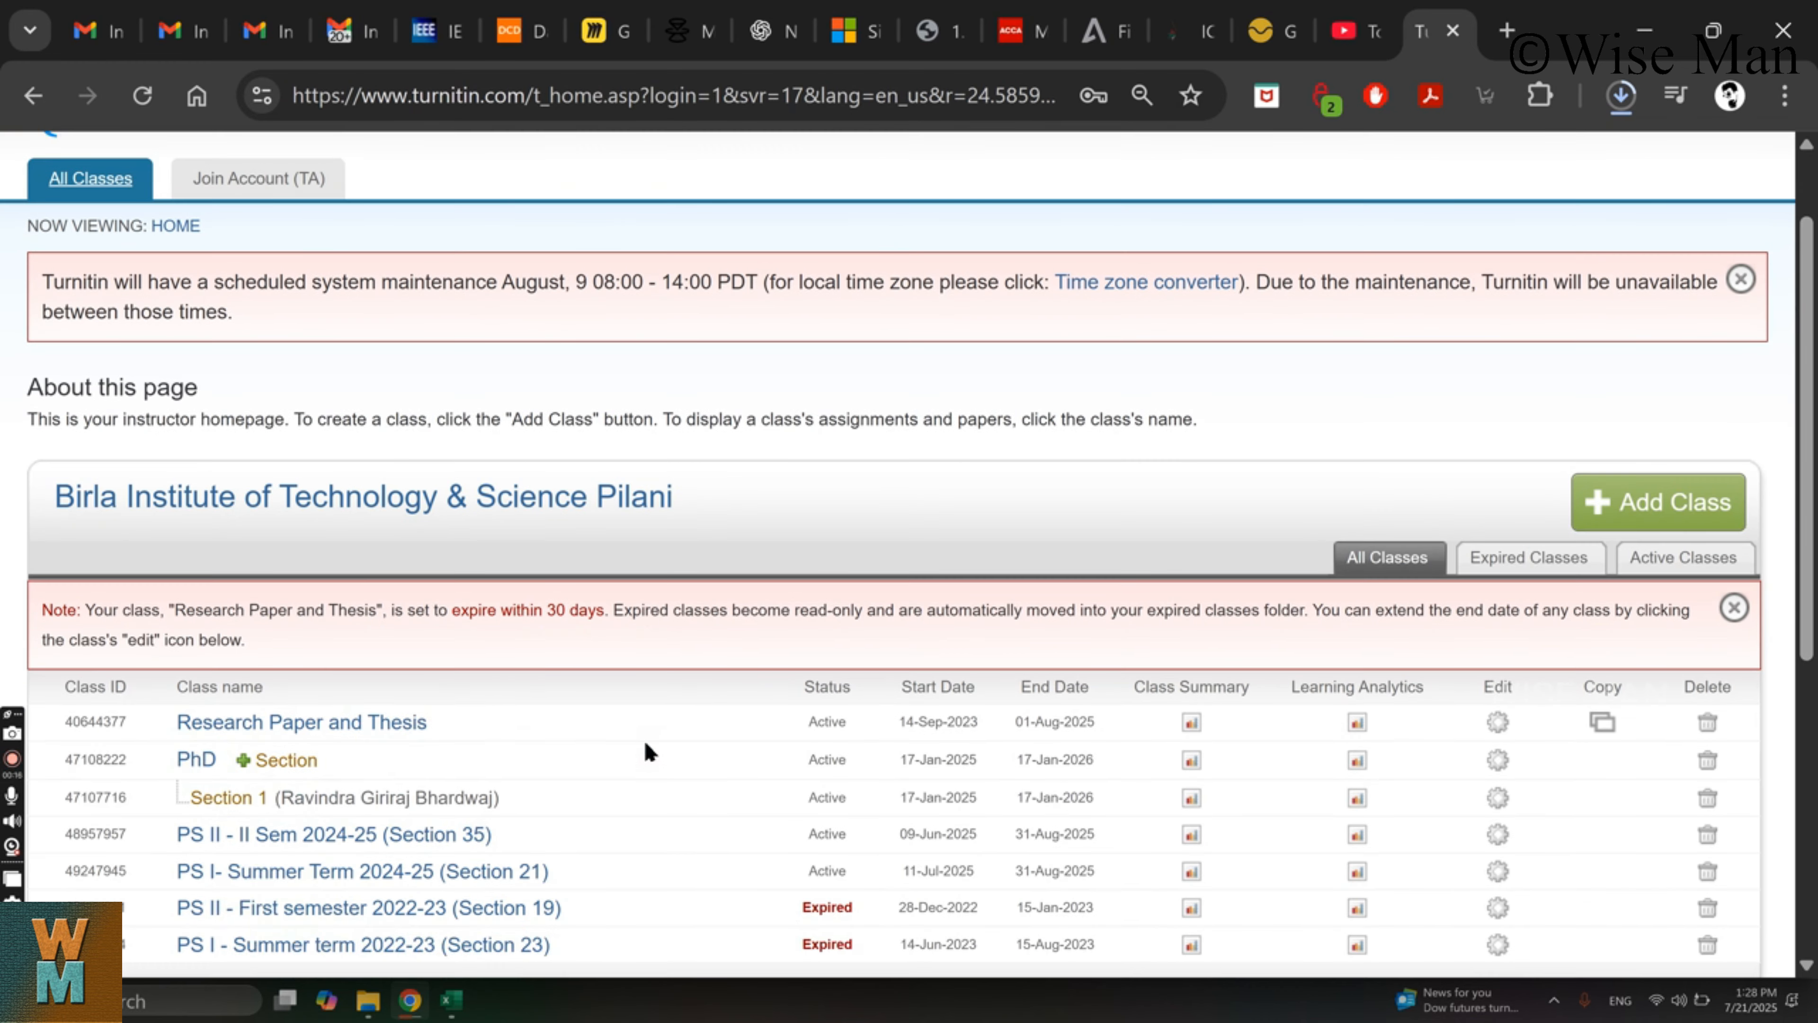
scroll(645, 743, down, 2)
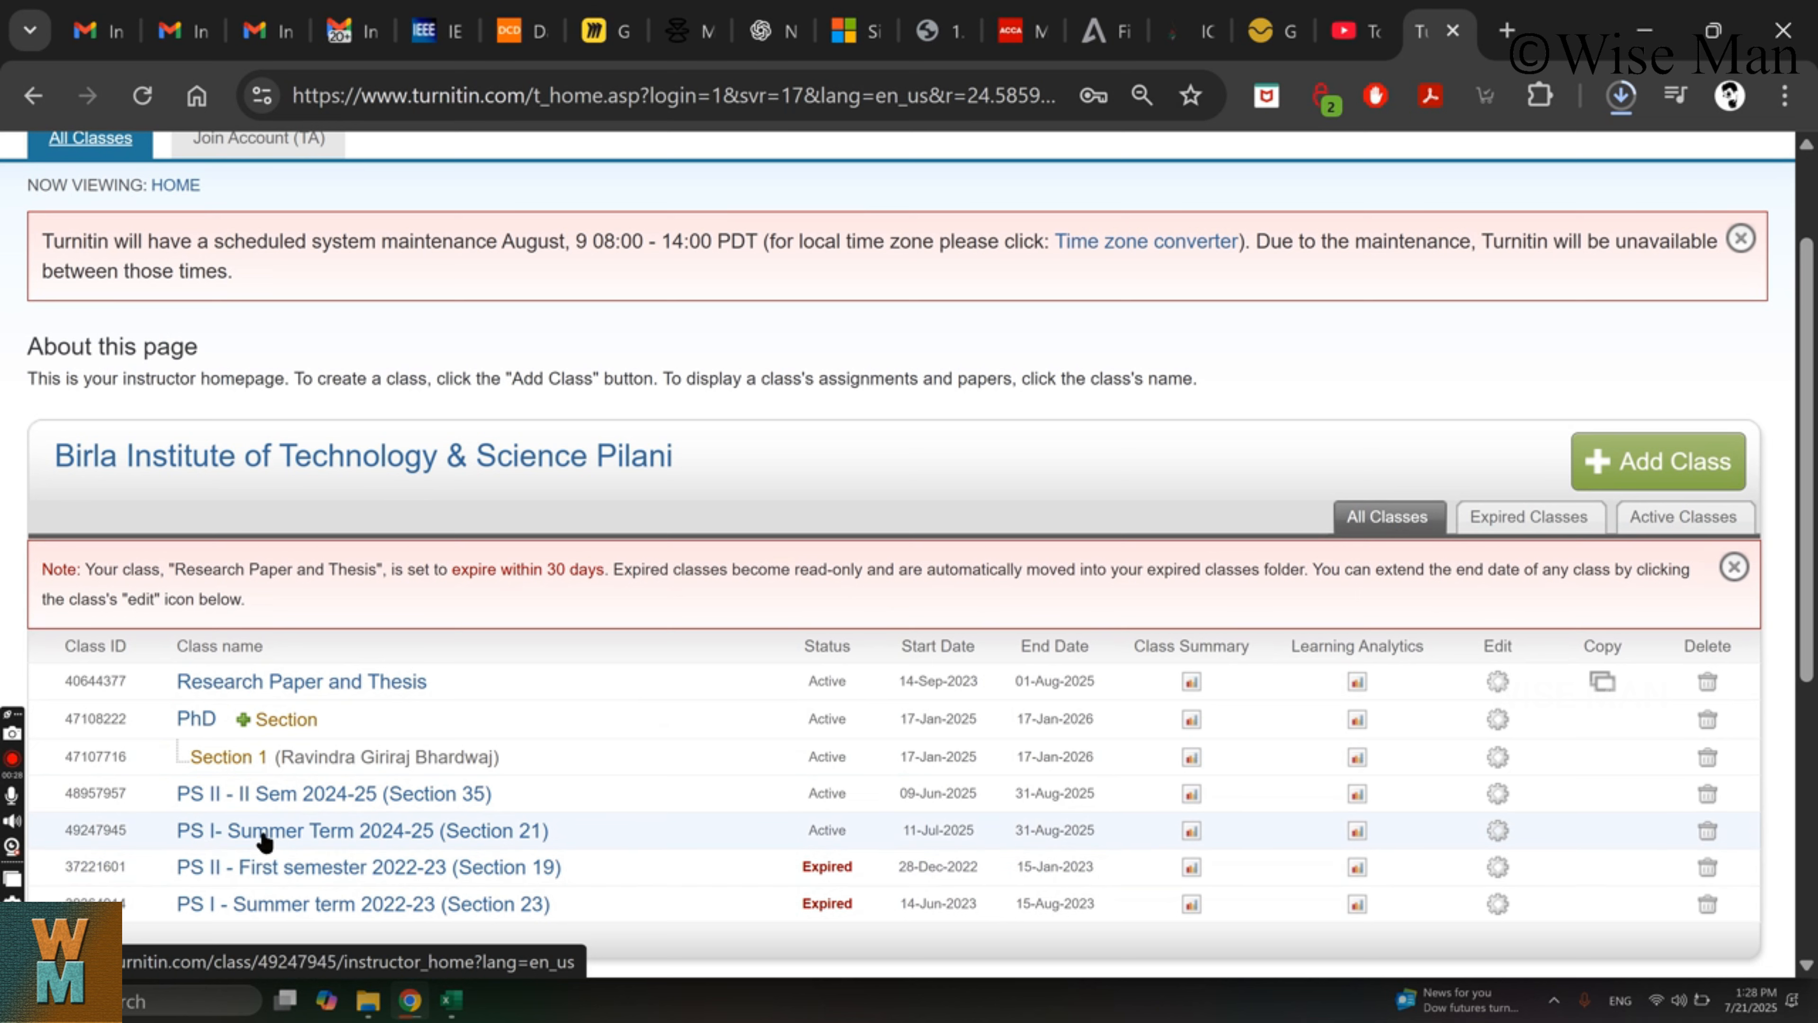
click(373, 837)
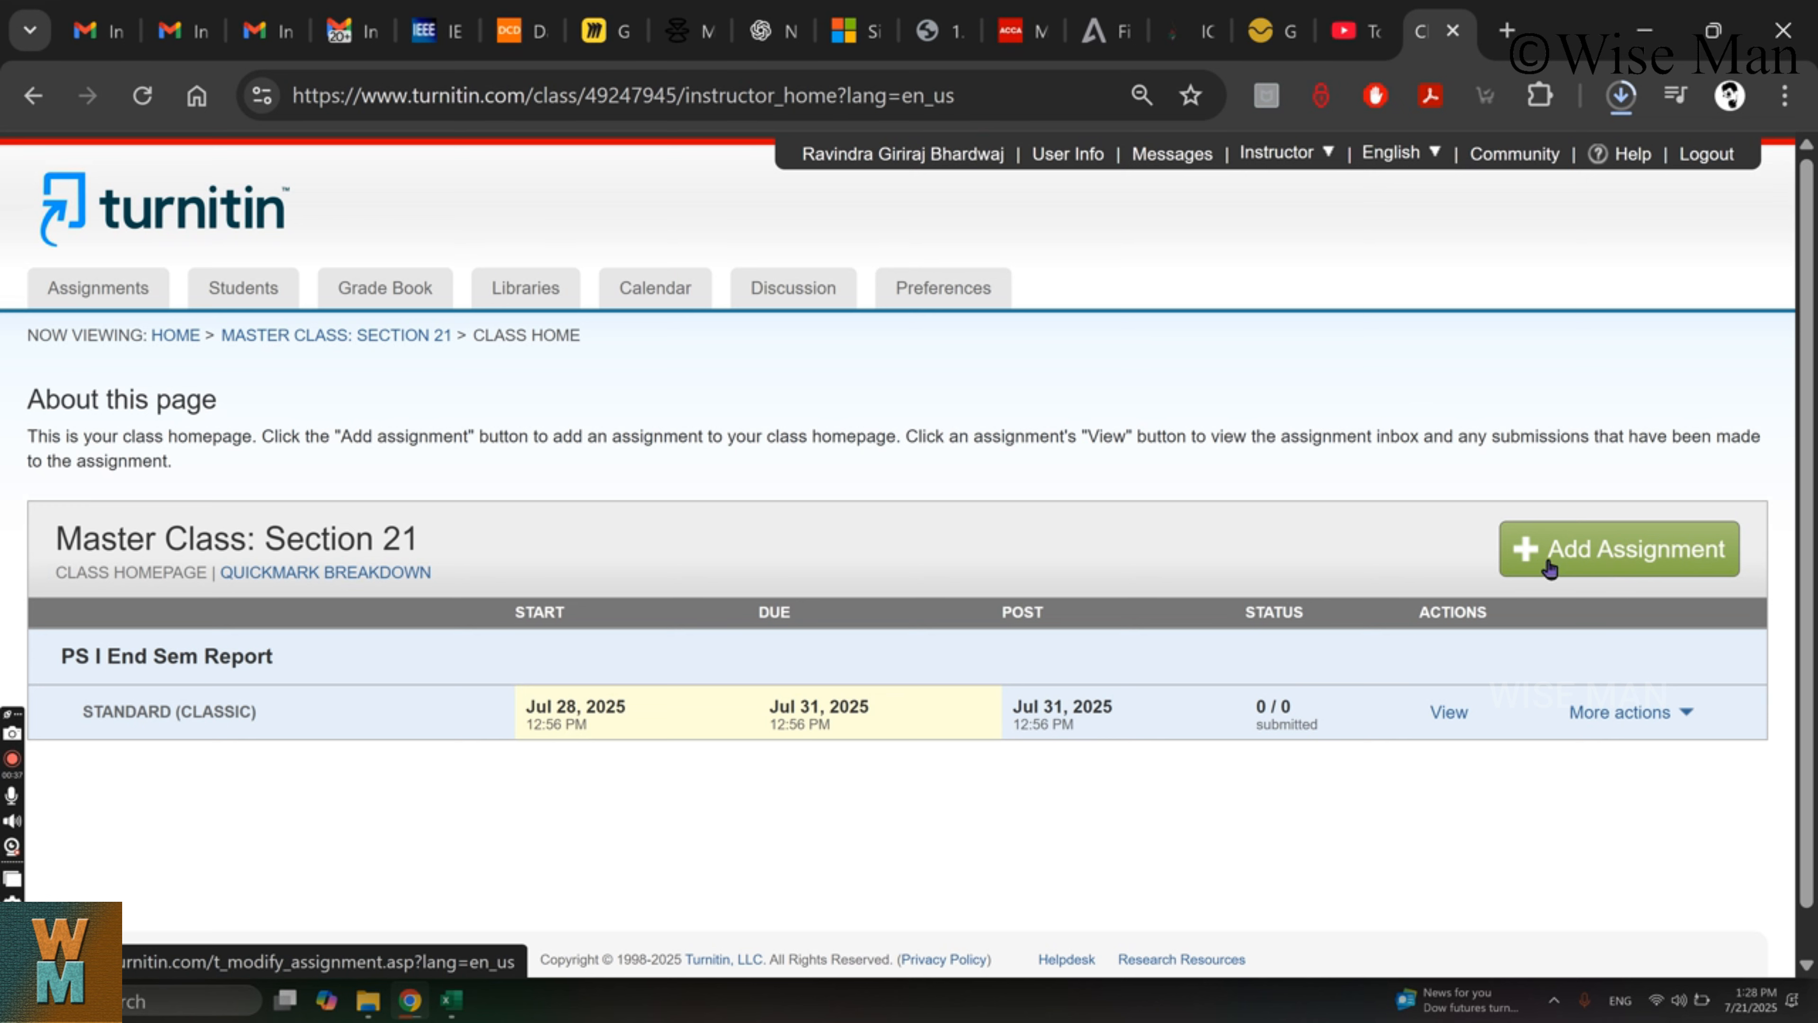
- Open the new assignment form and examine its paper repository choices and the optional submission and similarity report settings
click(1610, 563)
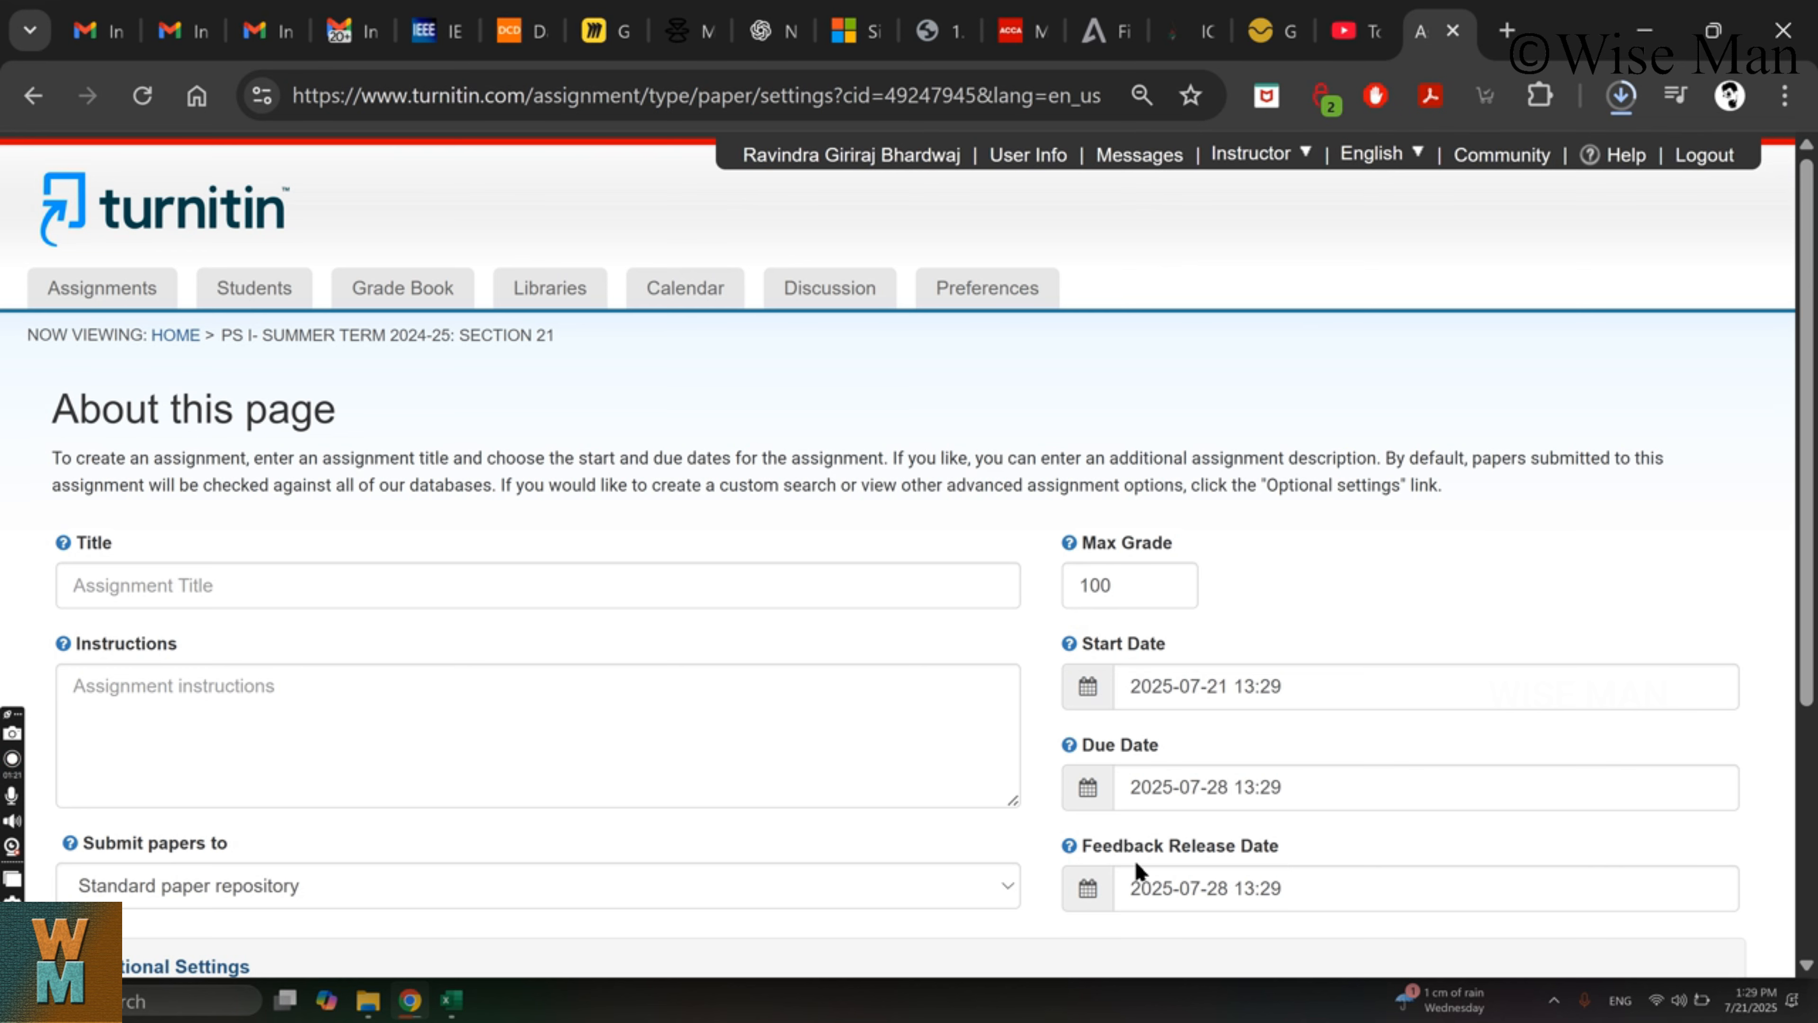
scroll(1135, 862, down, 2)
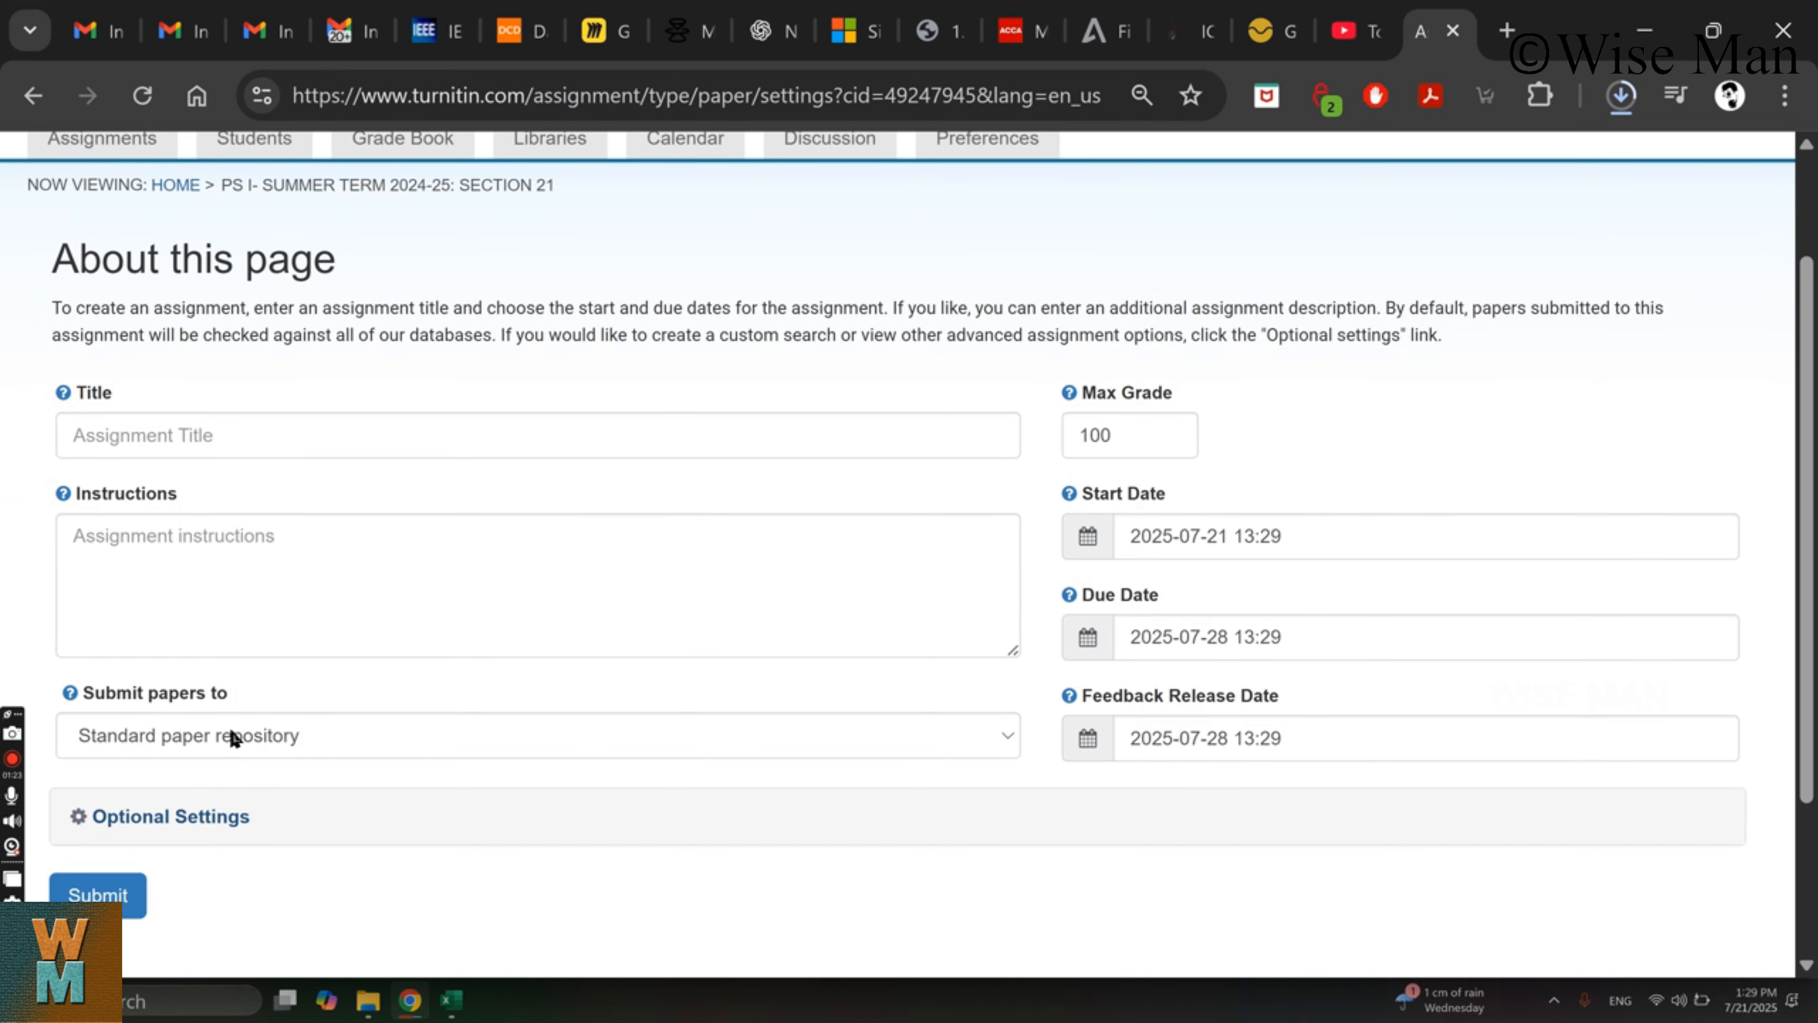
click(232, 738)
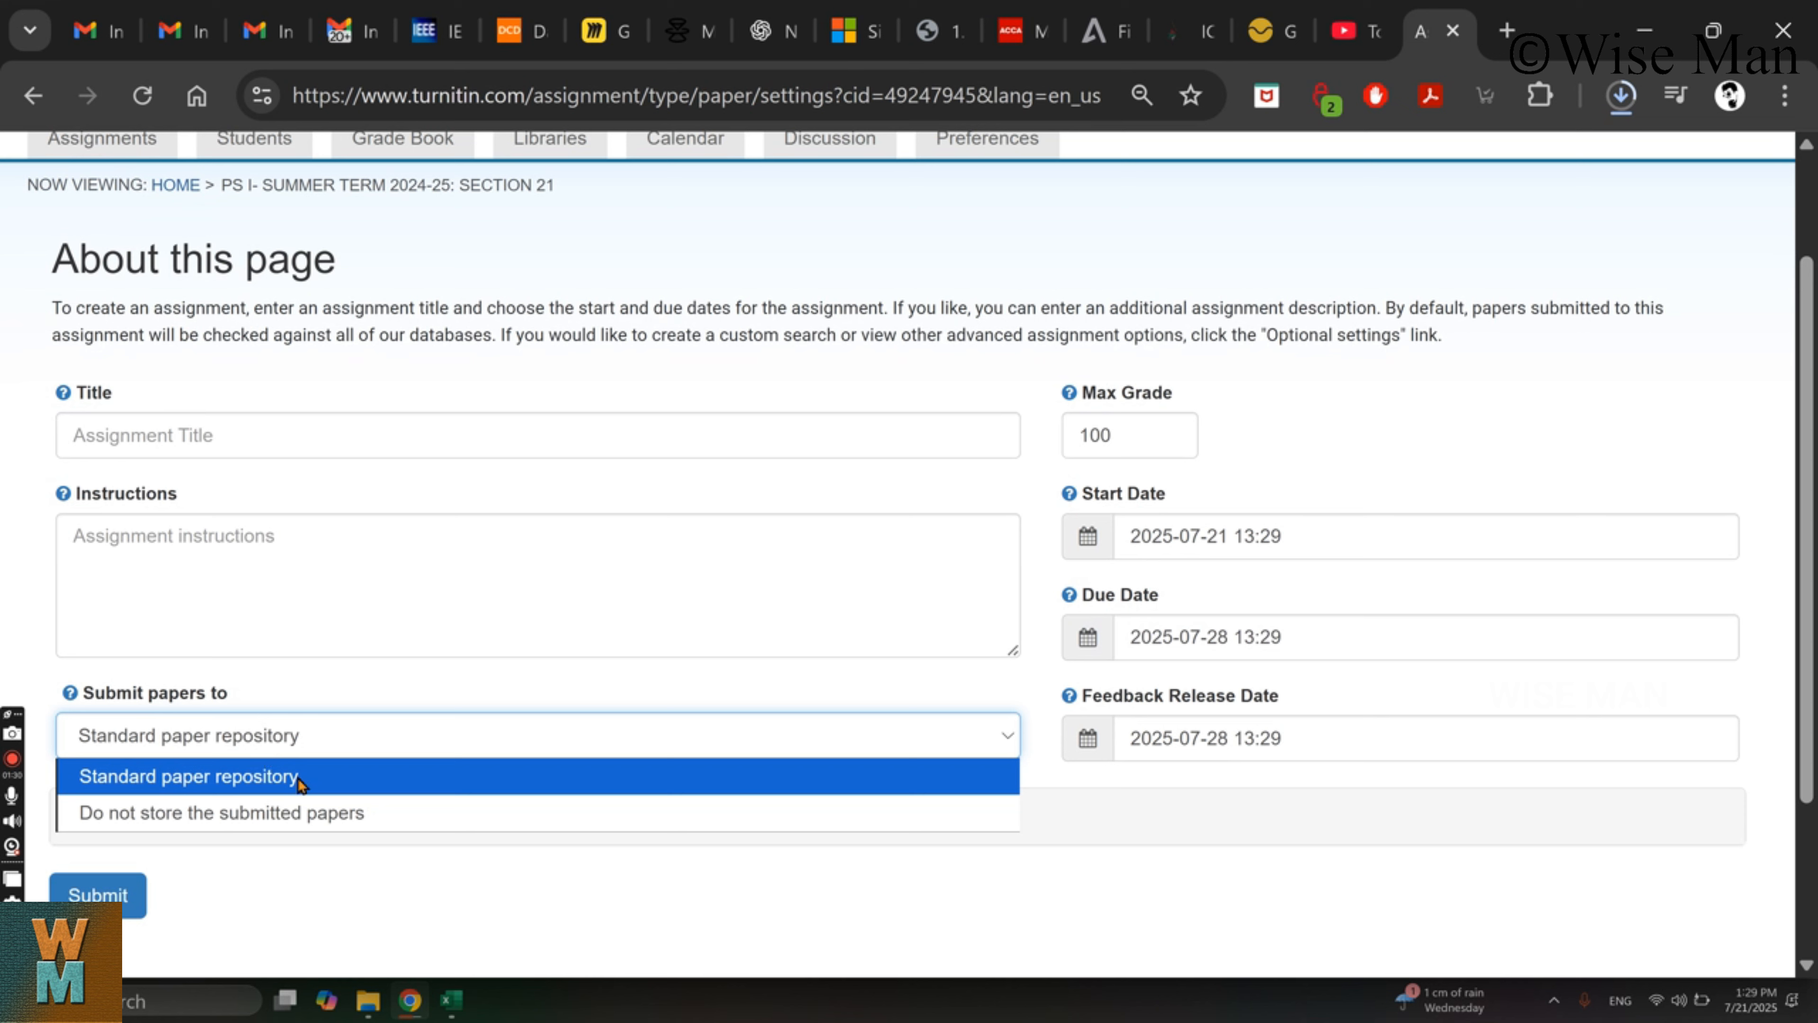
click(236, 860)
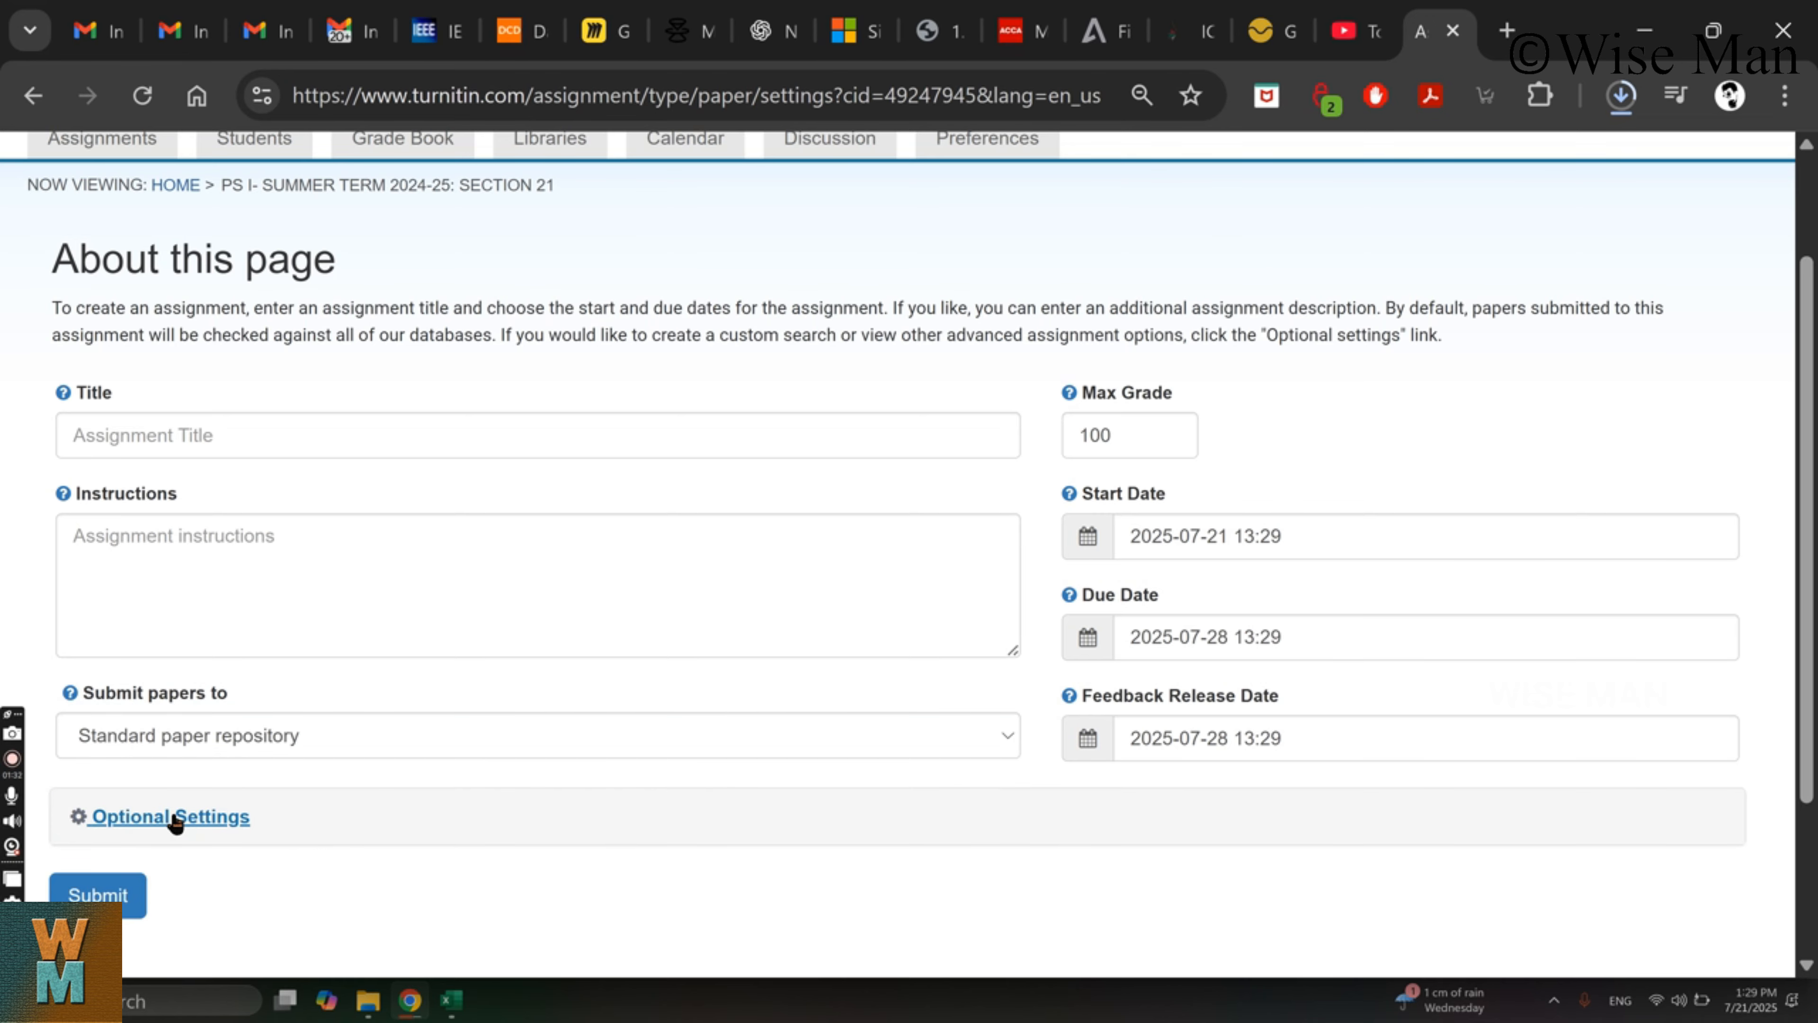
click(178, 820)
scroll(183, 823, down, 8)
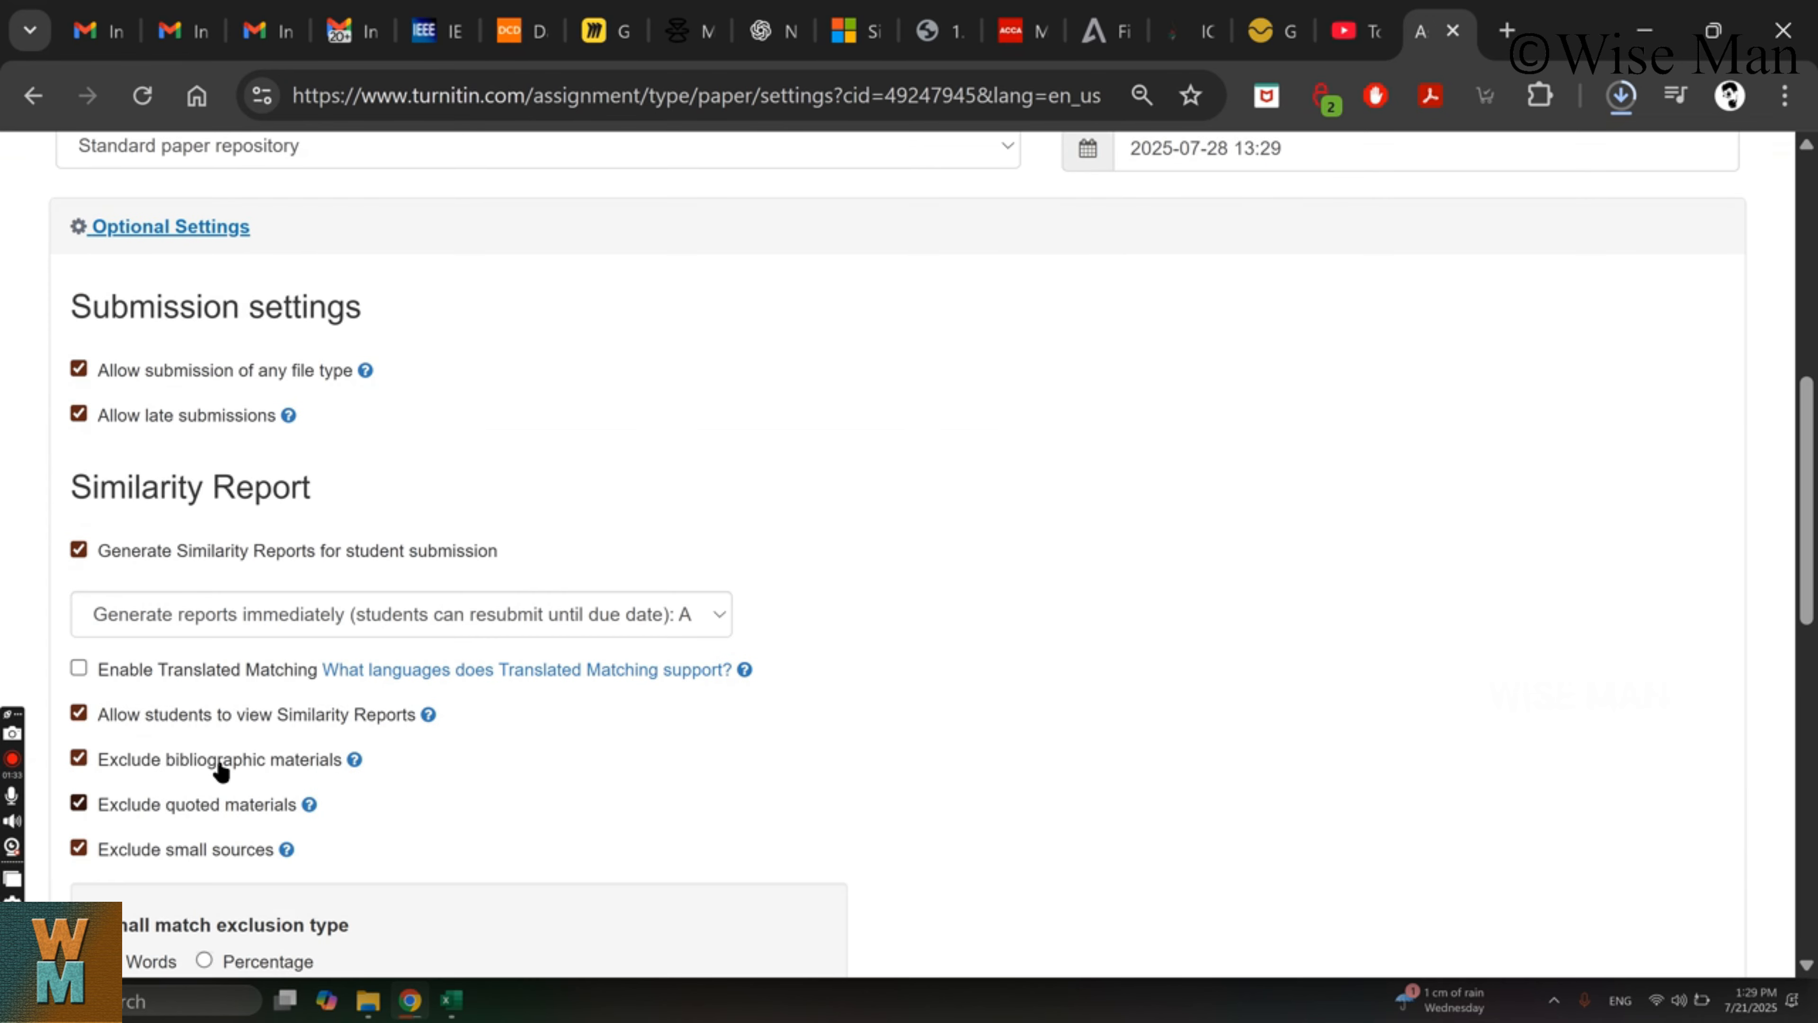
scroll(123, 441, up, 2)
scroll(123, 441, up, 3)
click(91, 661)
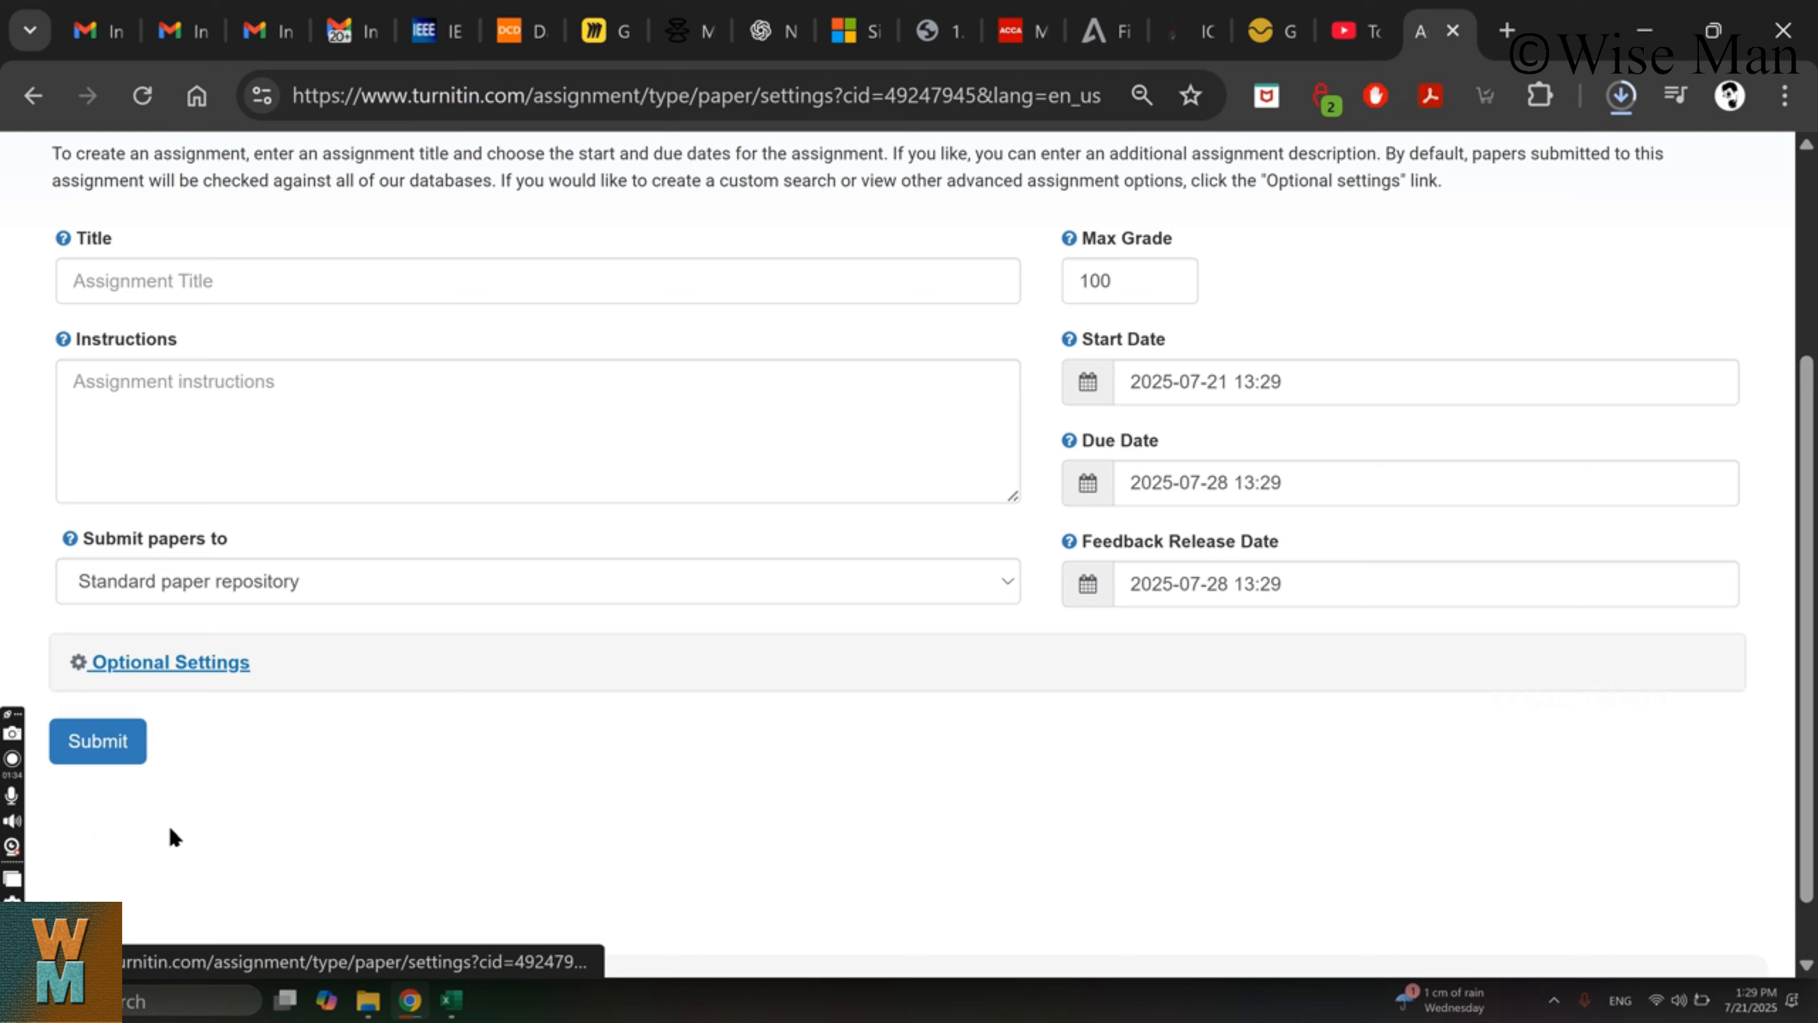
scroll(716, 530, up, 4)
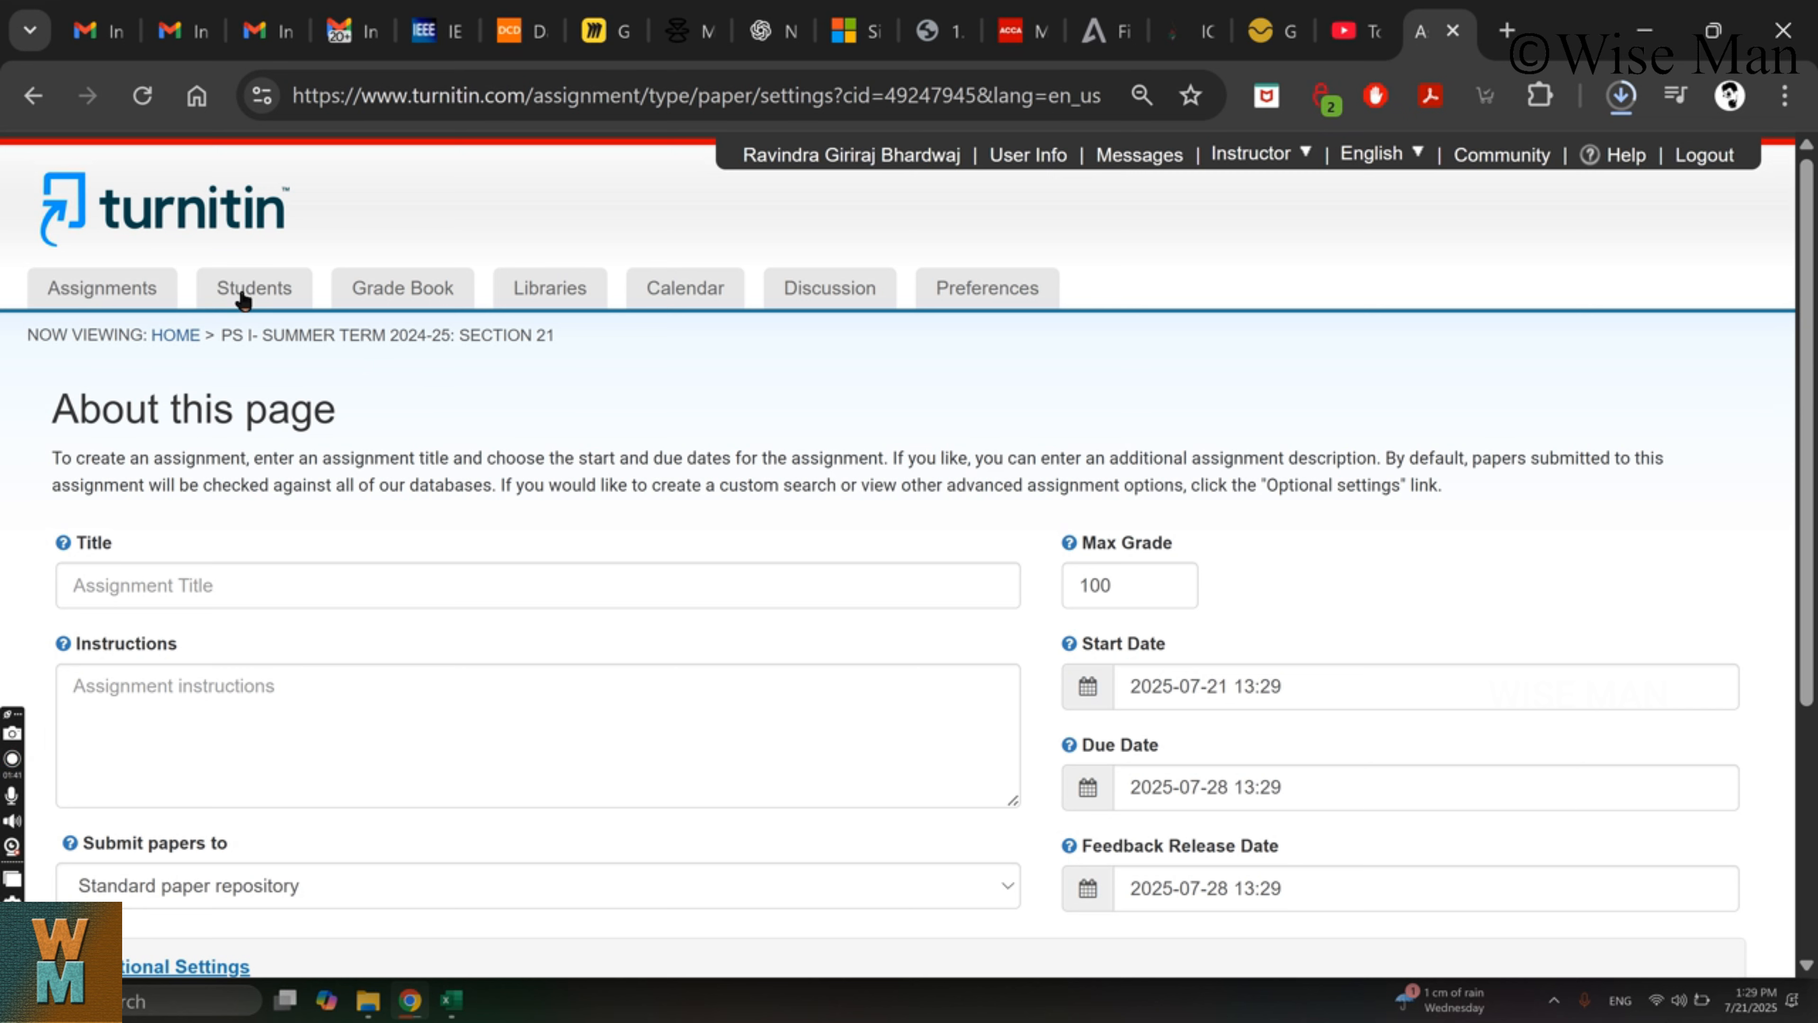
- Return to the class's assignments and view the additional actions available for the PS I End Sem Report assignment
click(118, 298)
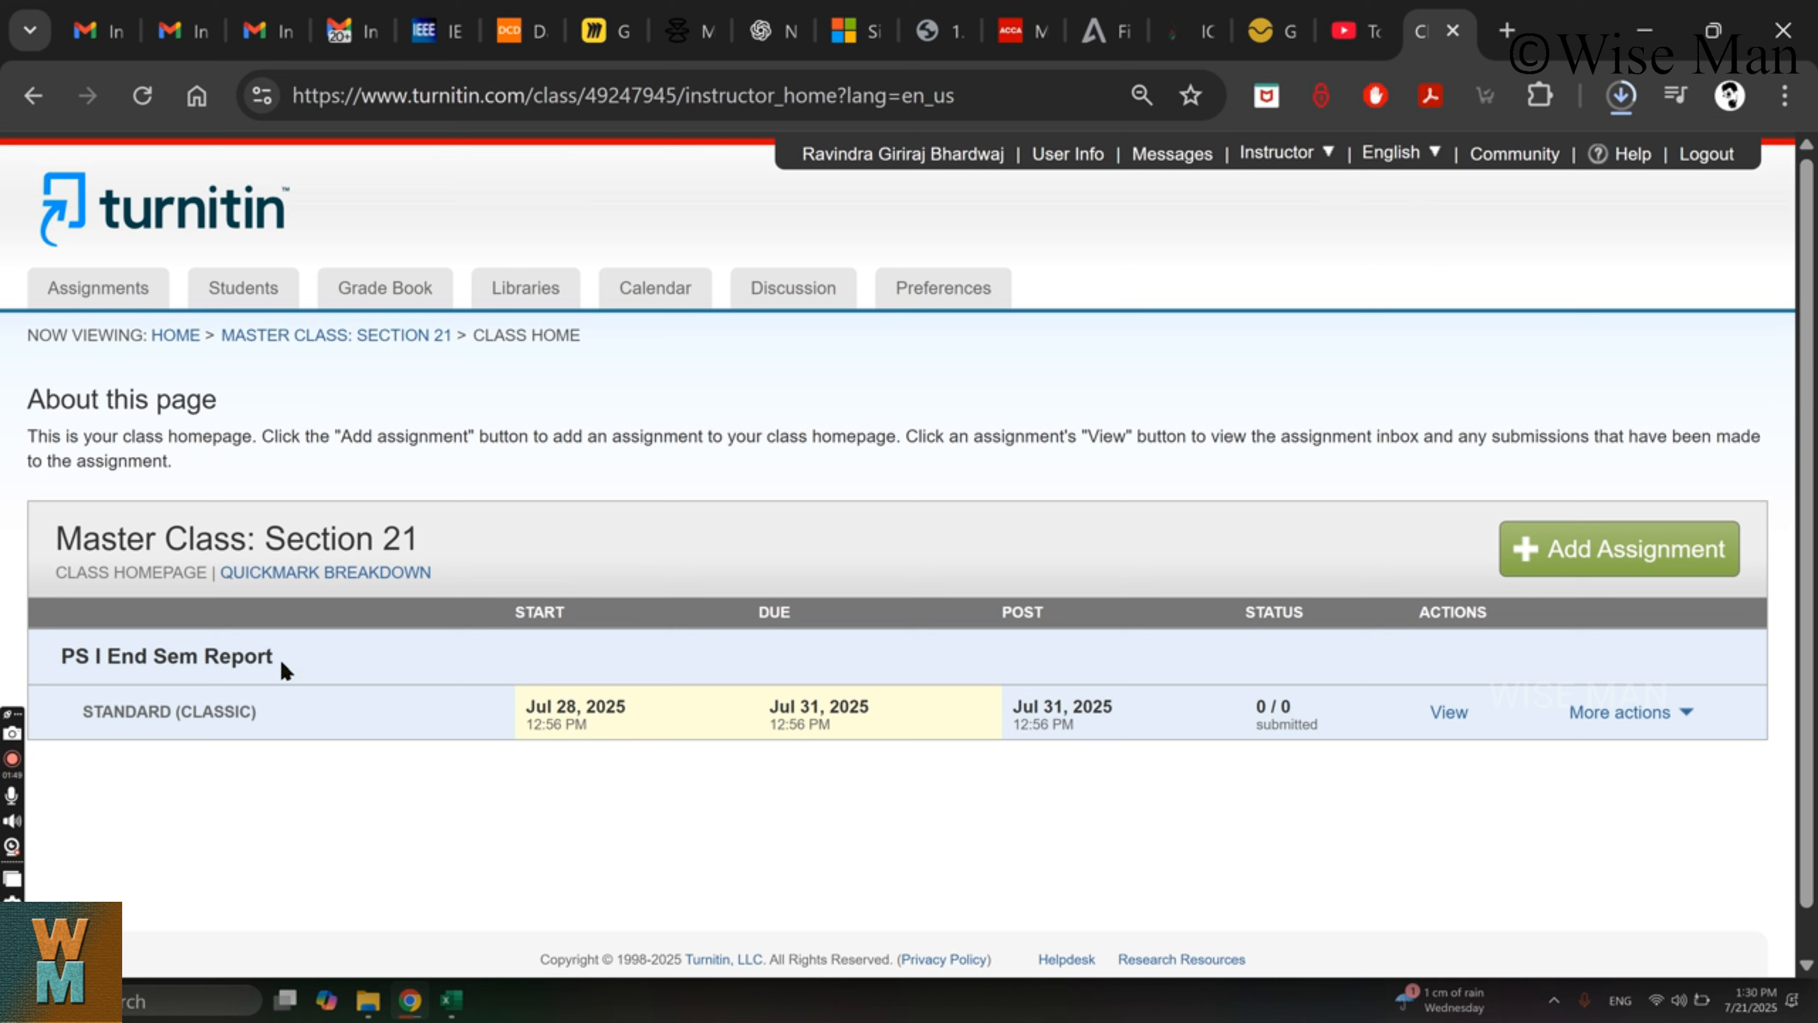
click(1678, 714)
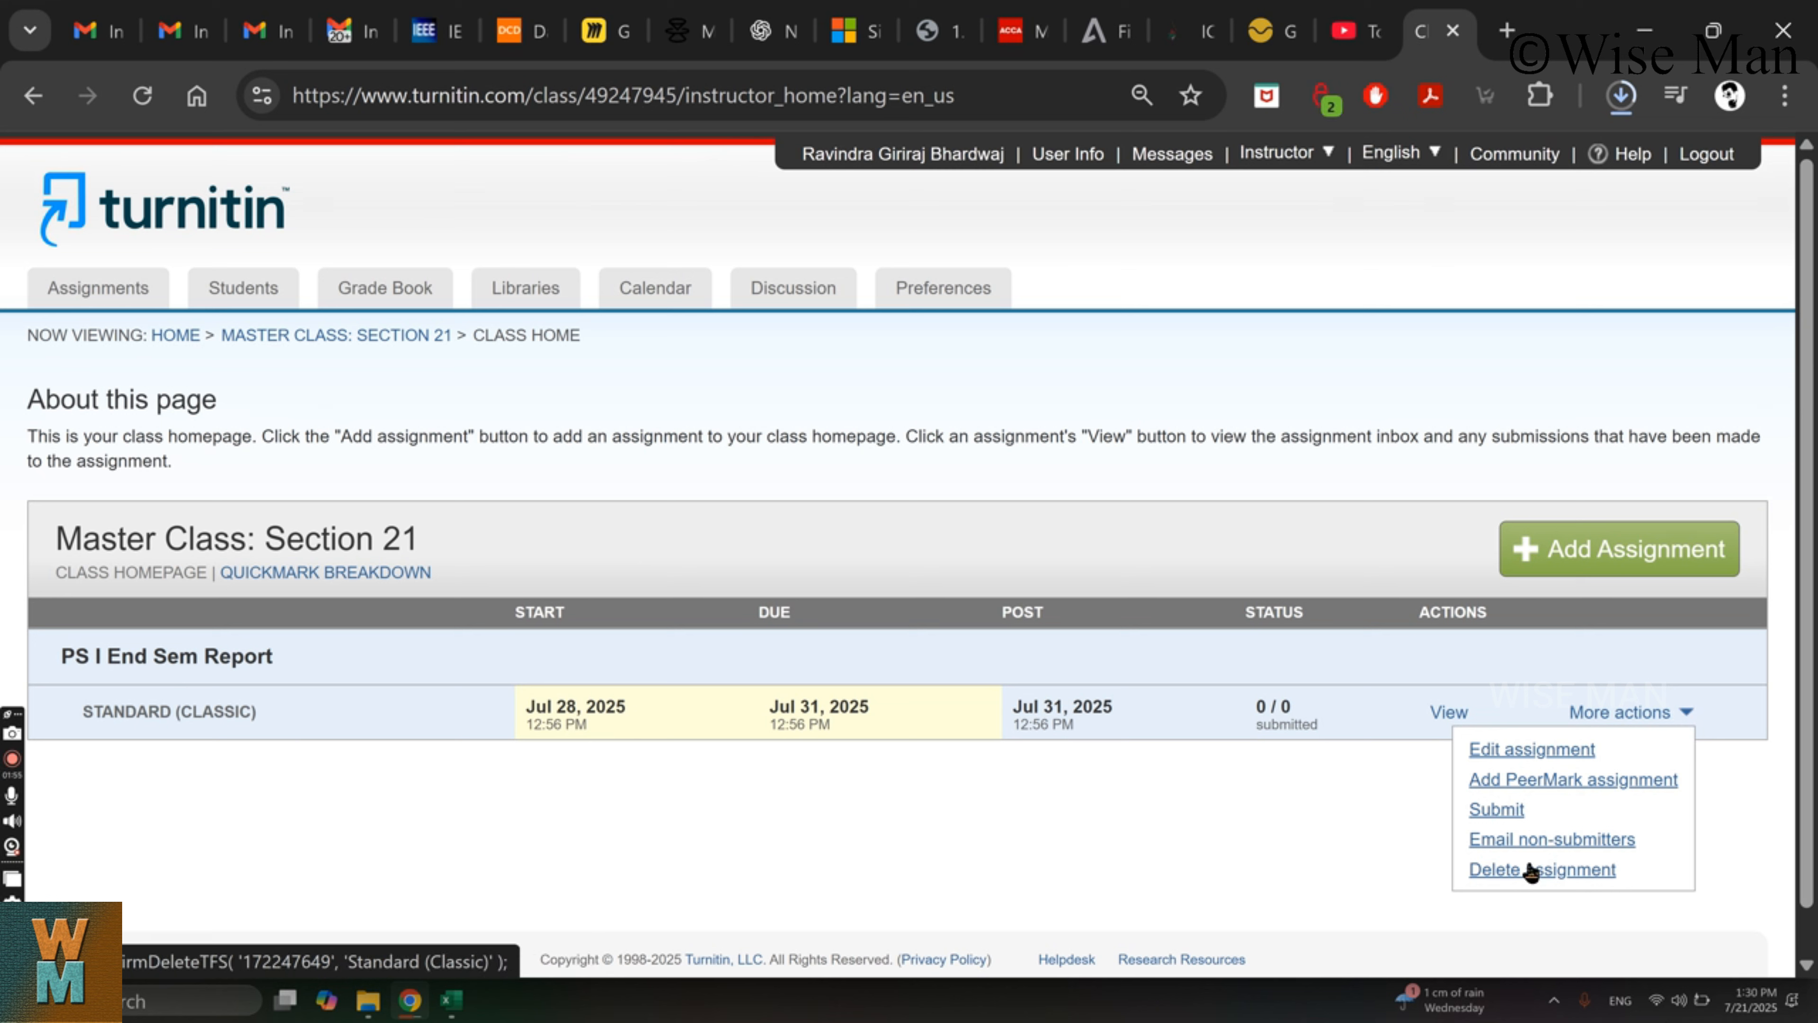
click(988, 802)
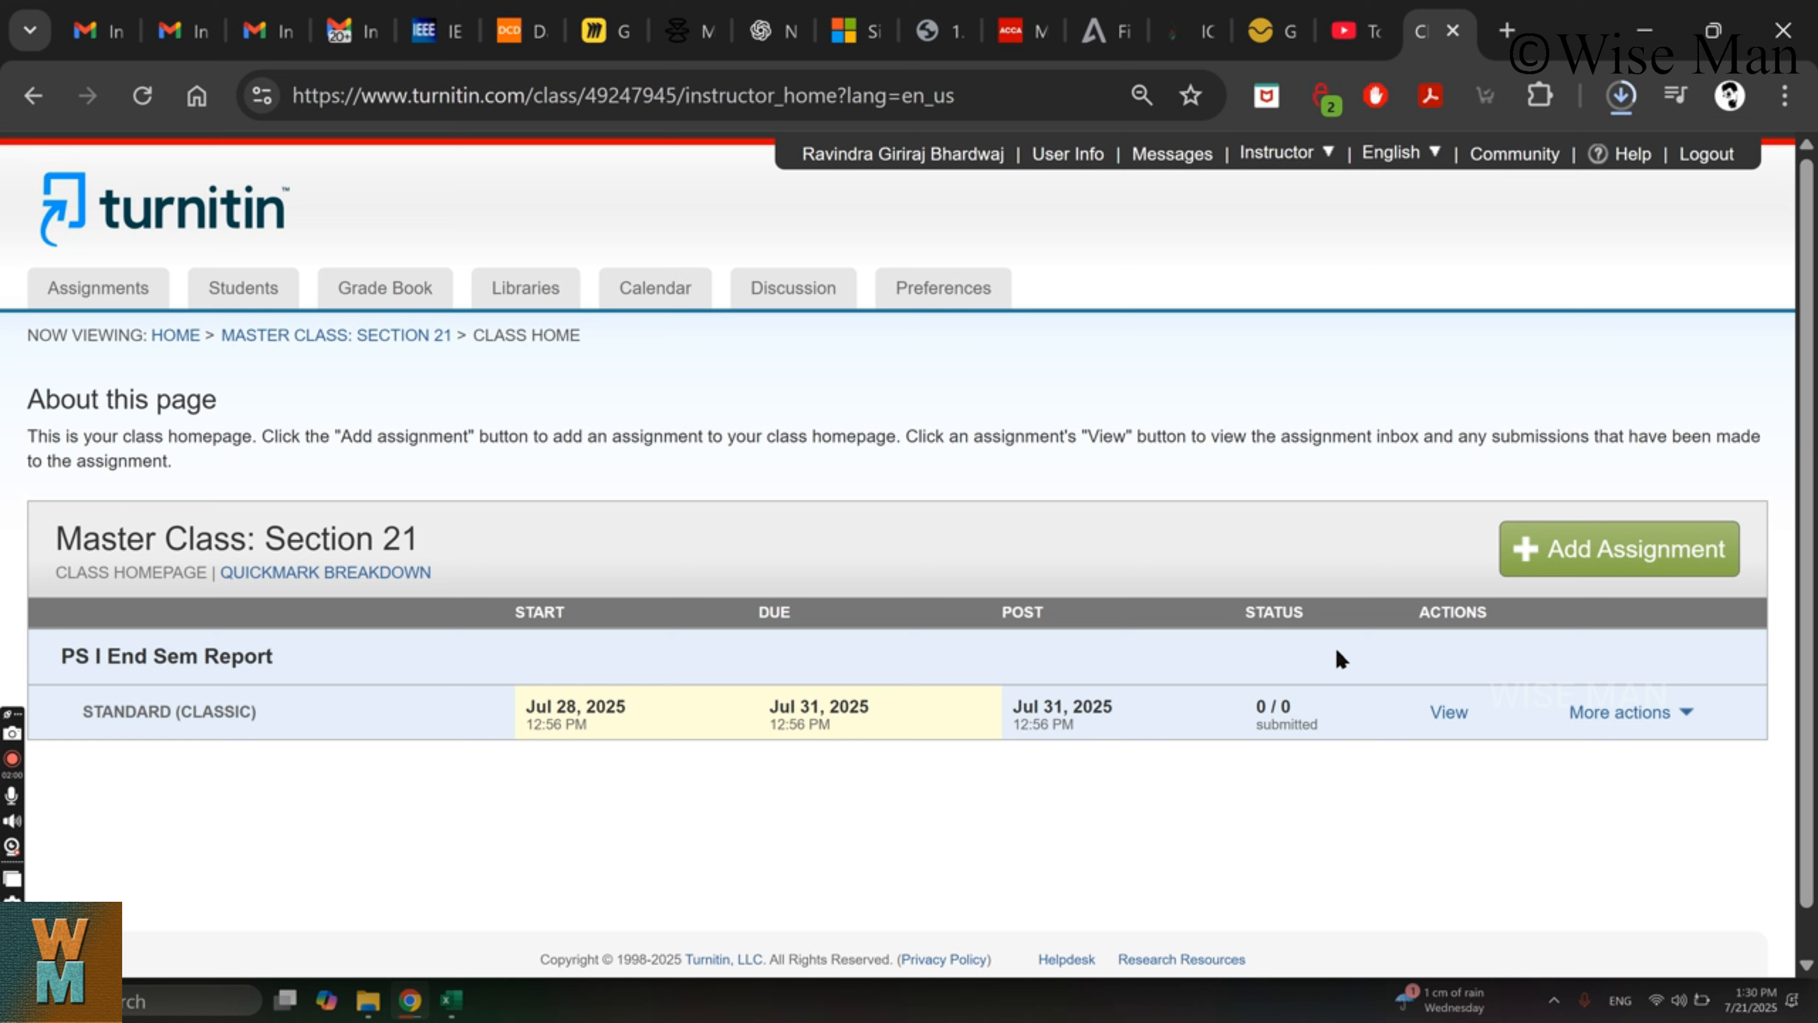
- Open the class's student list, view the form for enrolling a single student, and go to the student list upload page
click(233, 293)
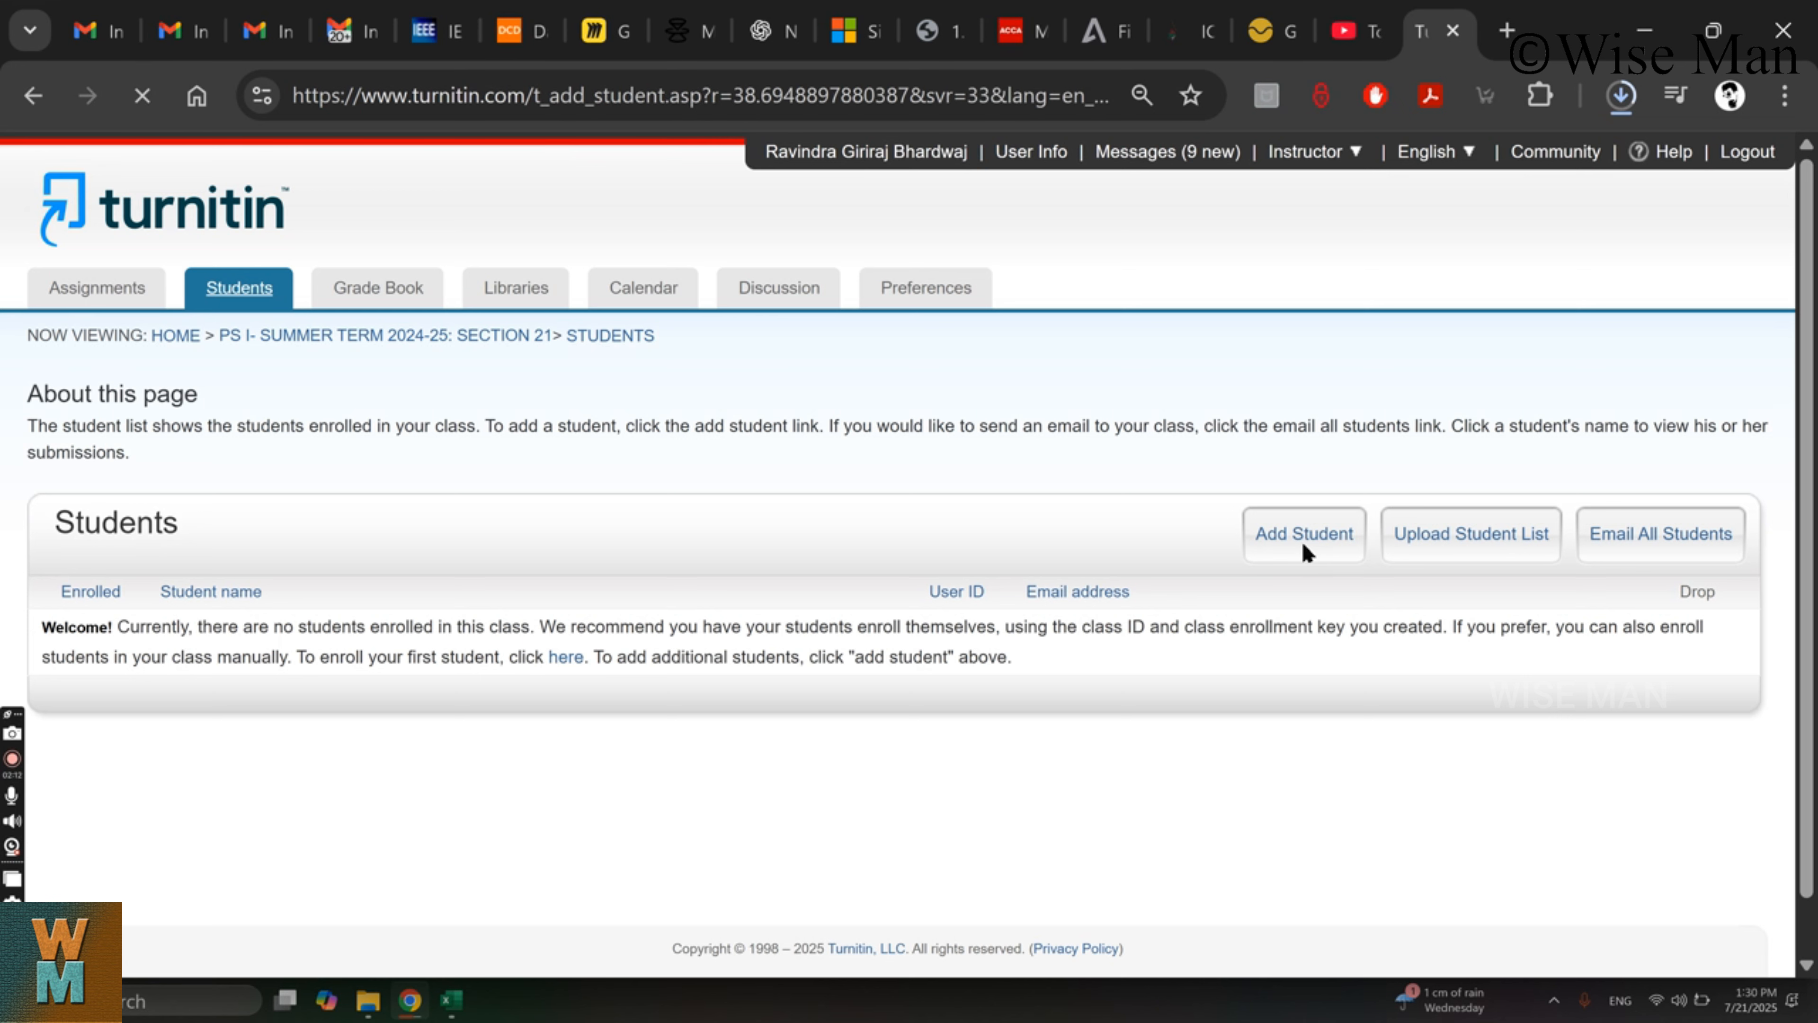
scroll(385, 800, down, 6)
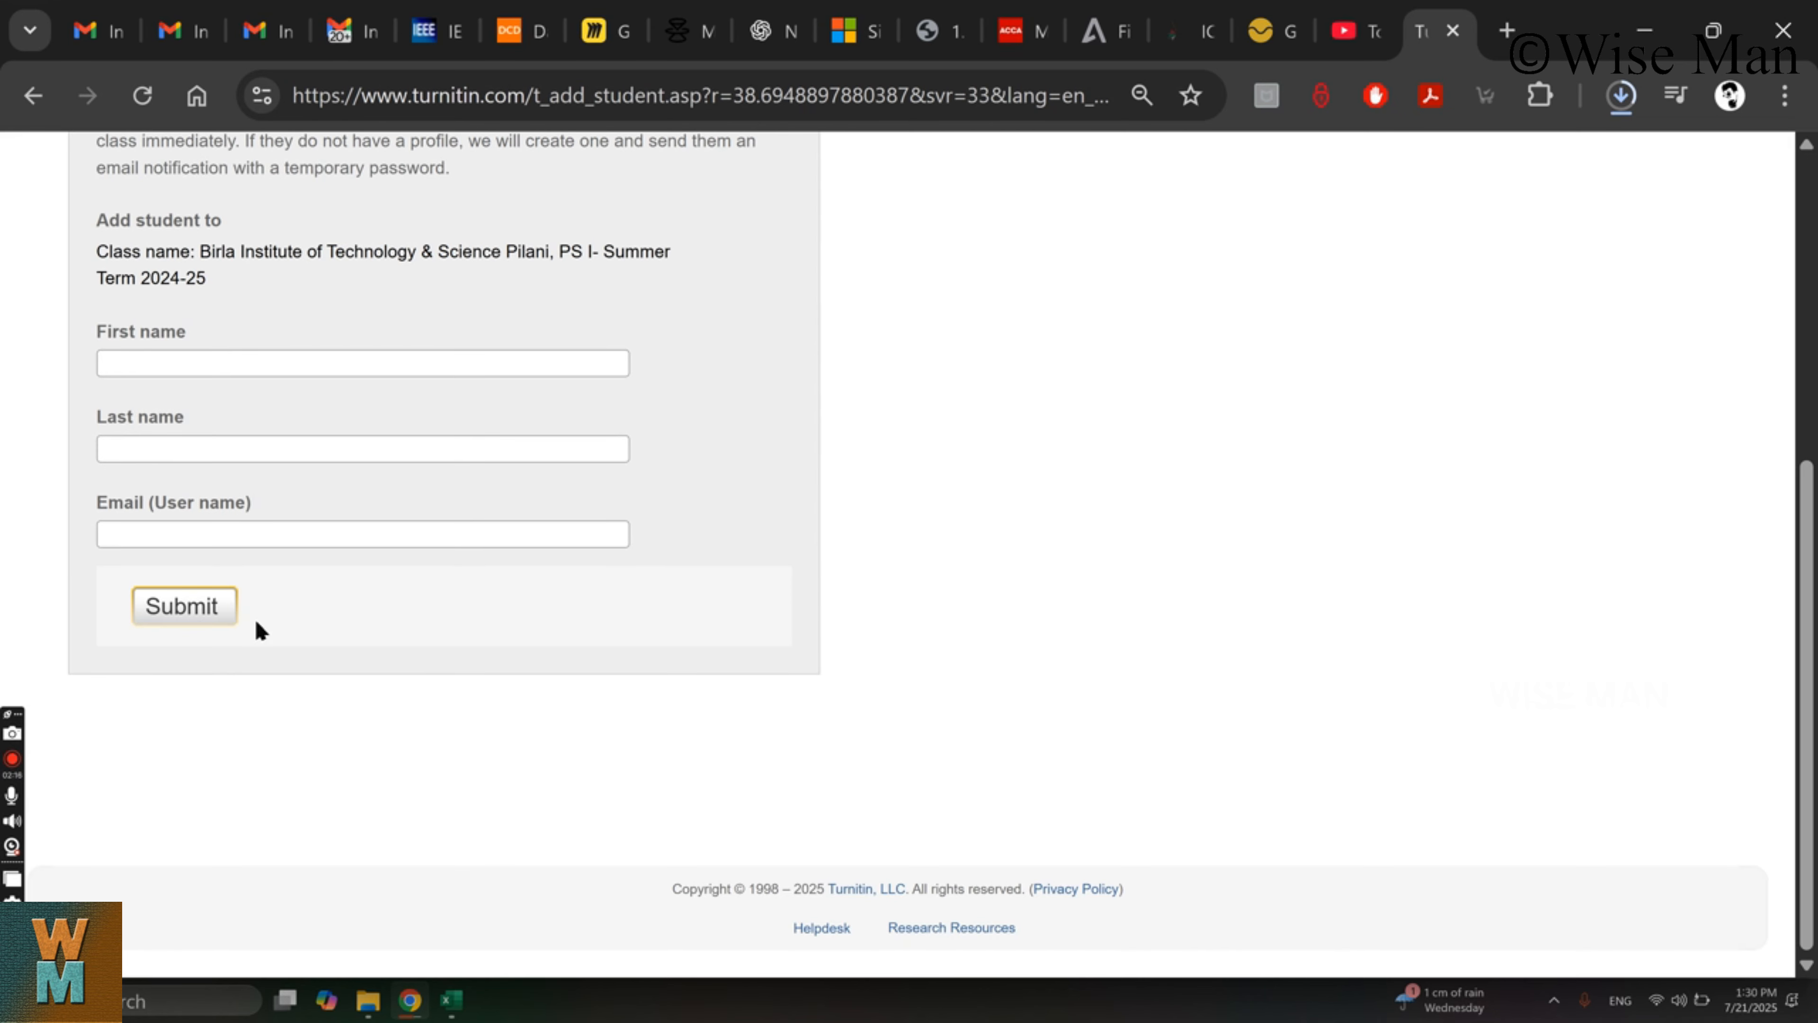
scroll(295, 620, up, 7)
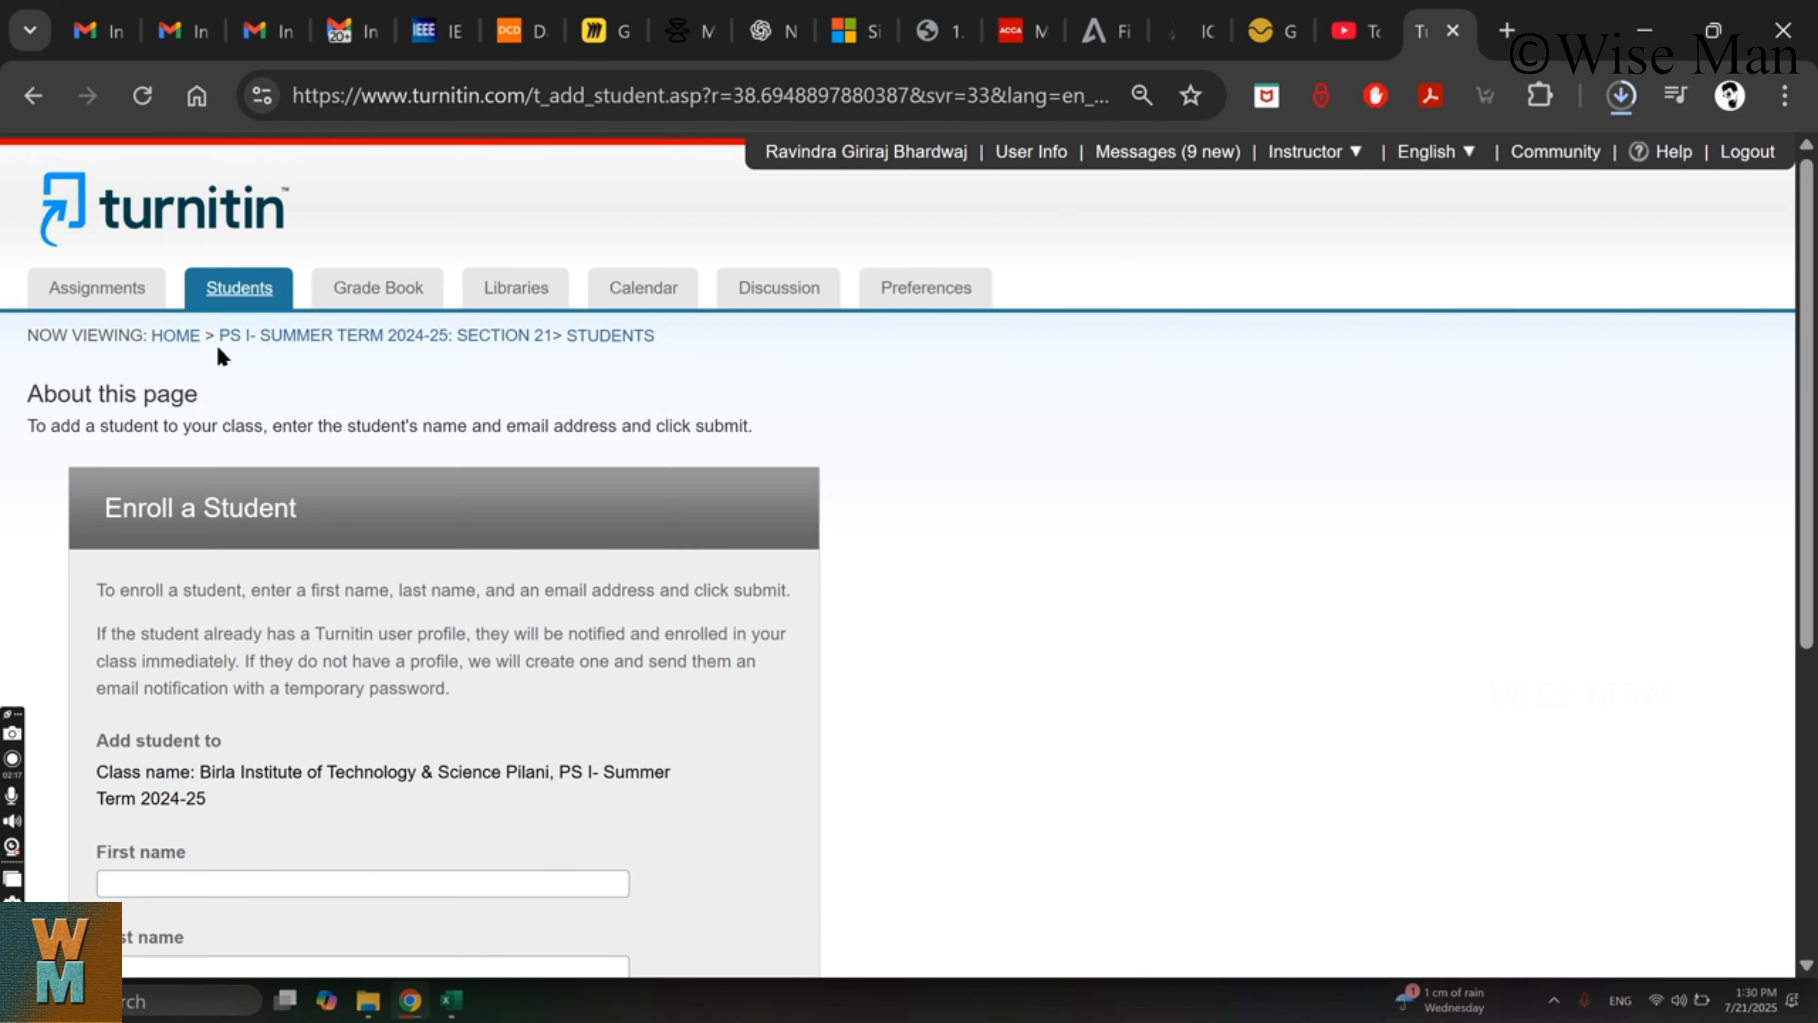
click(234, 290)
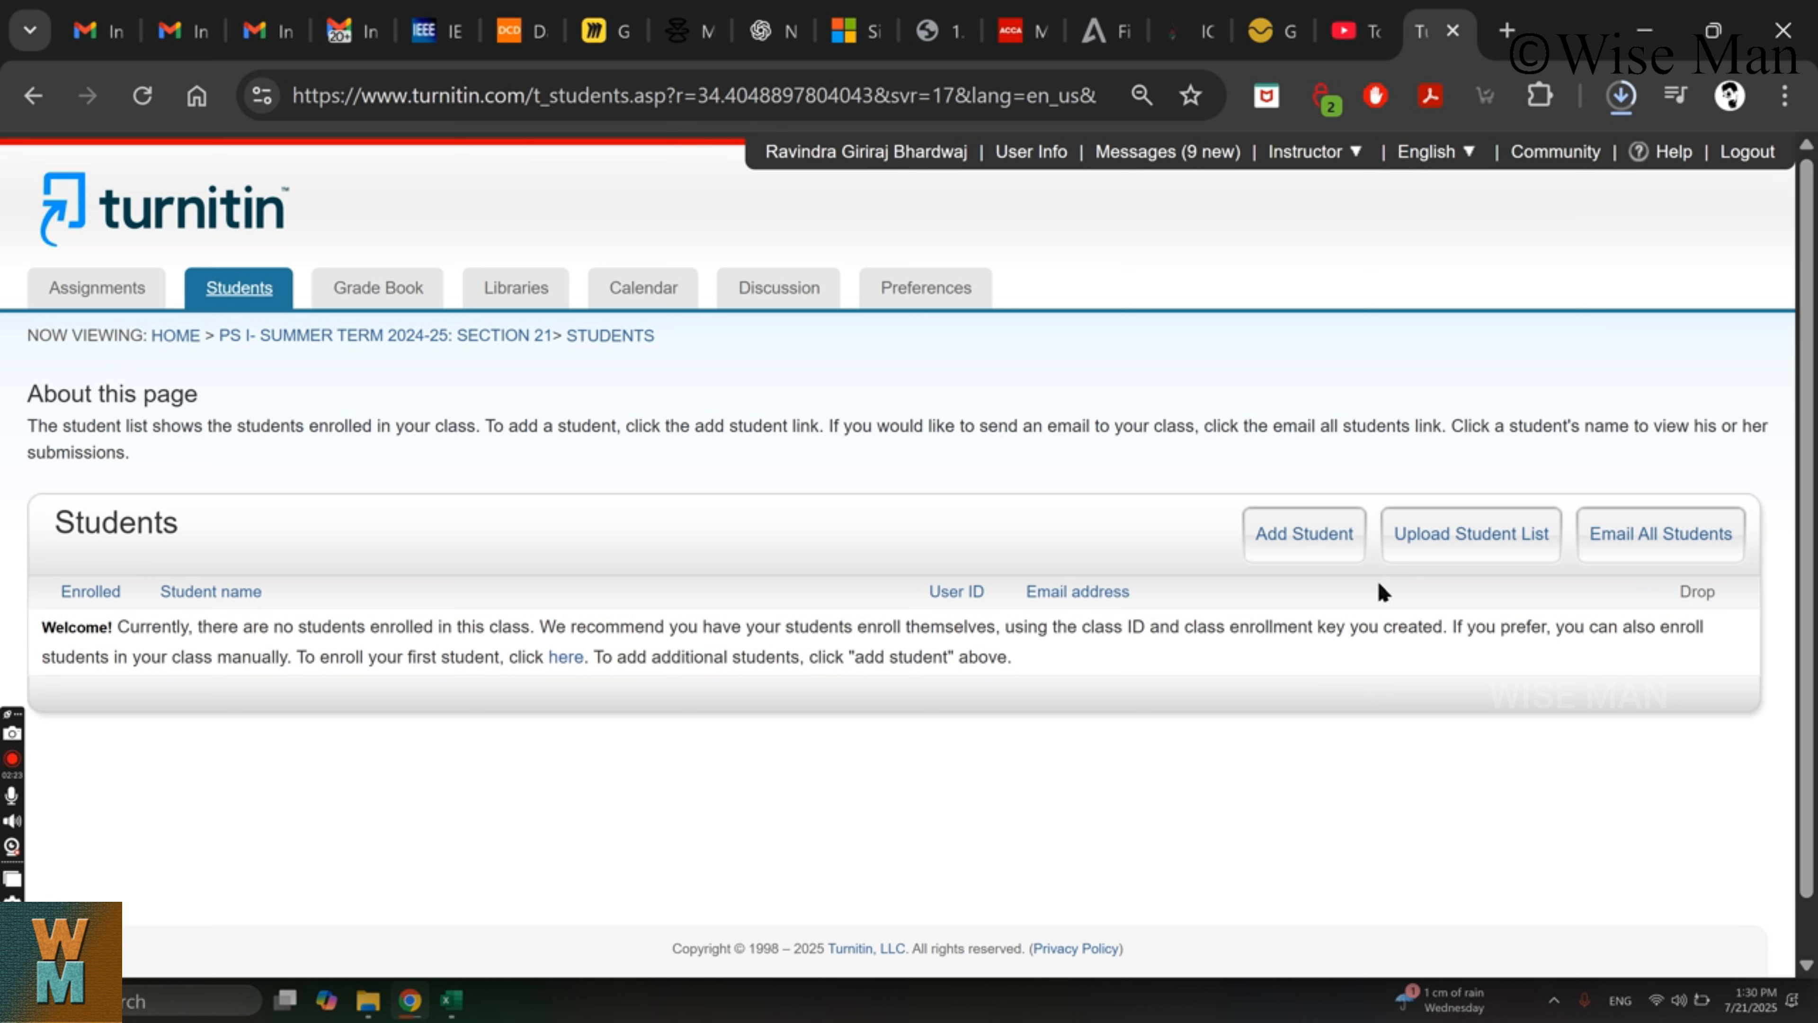
click(1488, 536)
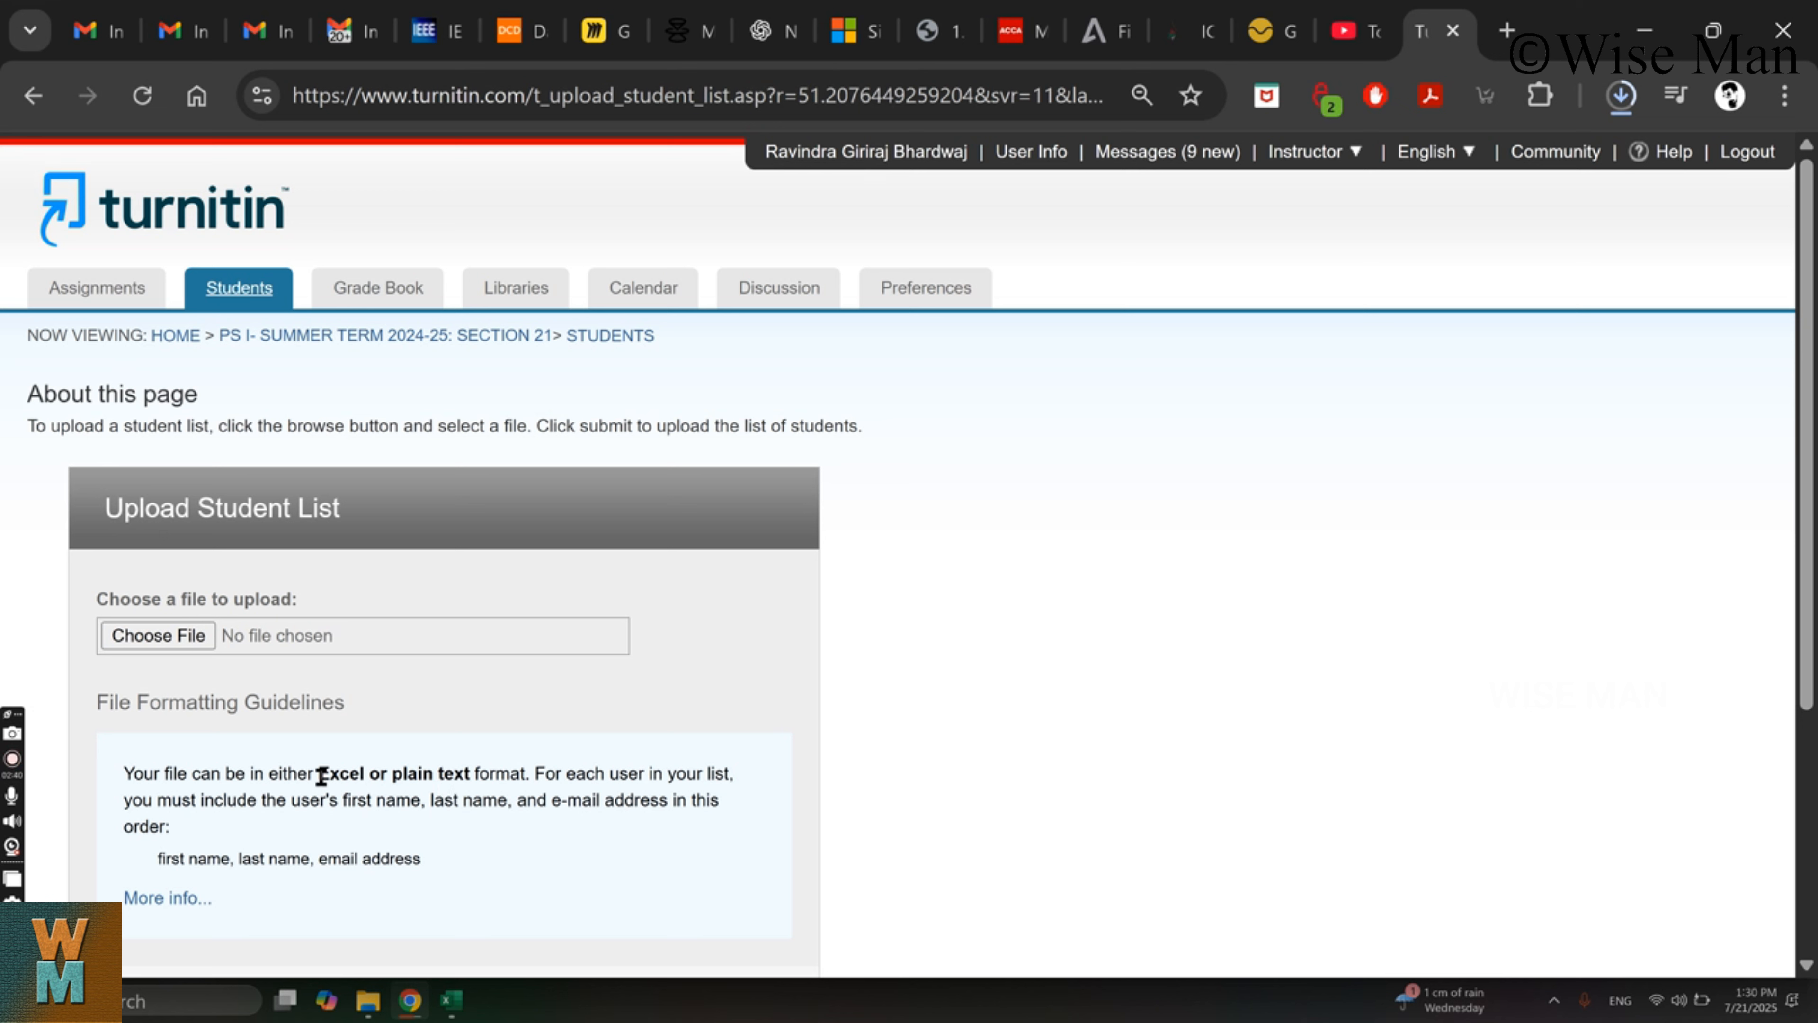
- Switch to Excel to review the first-name and last-name columns of the student list, and return to the upload page in Chrome
click(453, 1002)
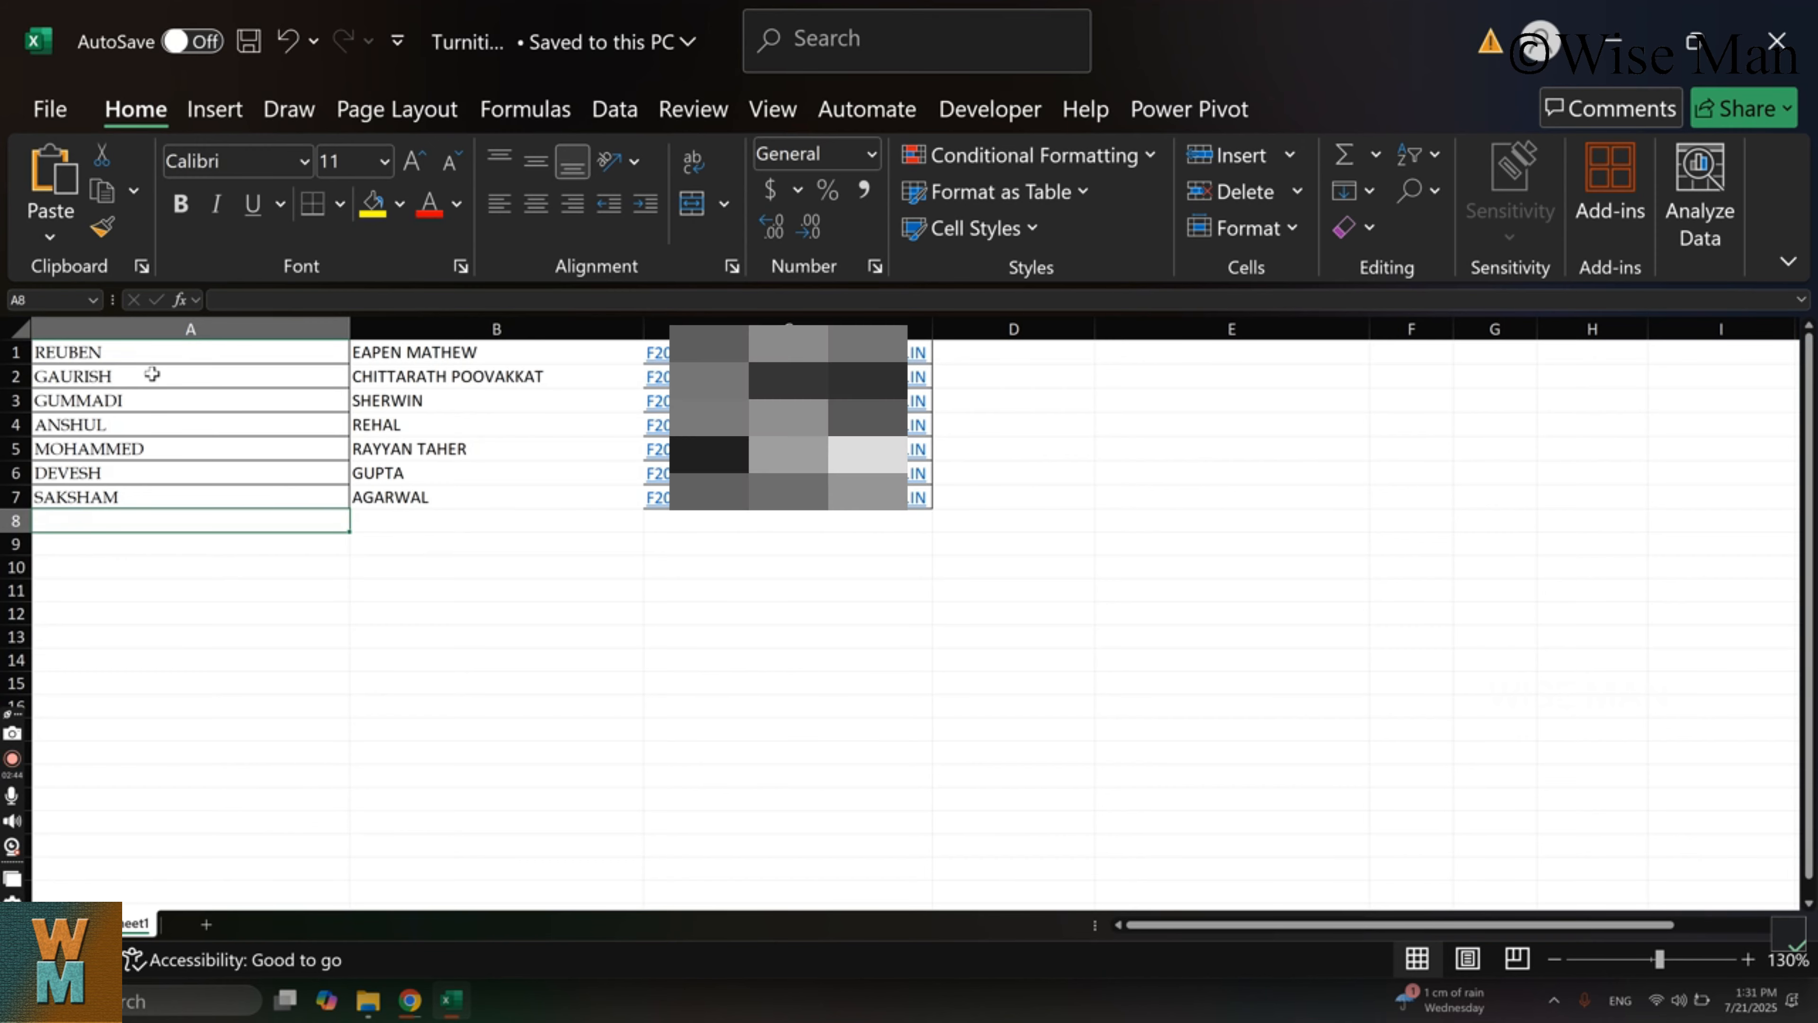
click(162, 351)
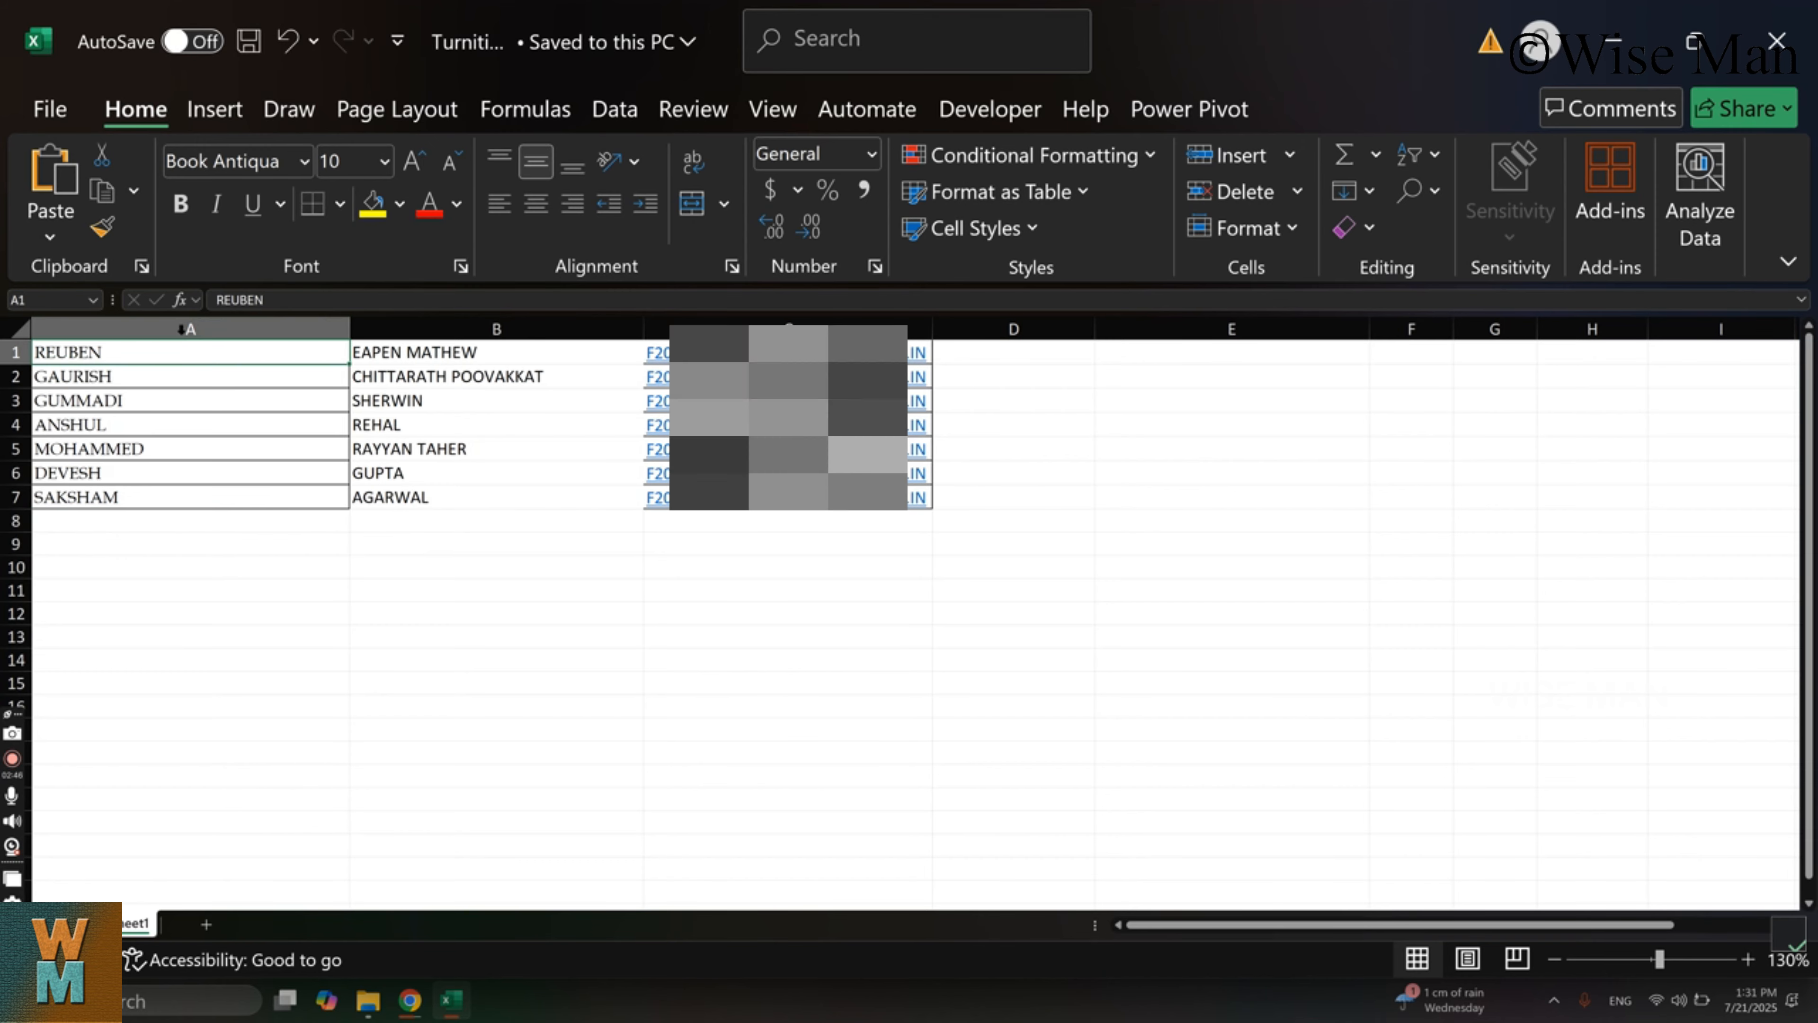
drag(179, 357, 172, 500)
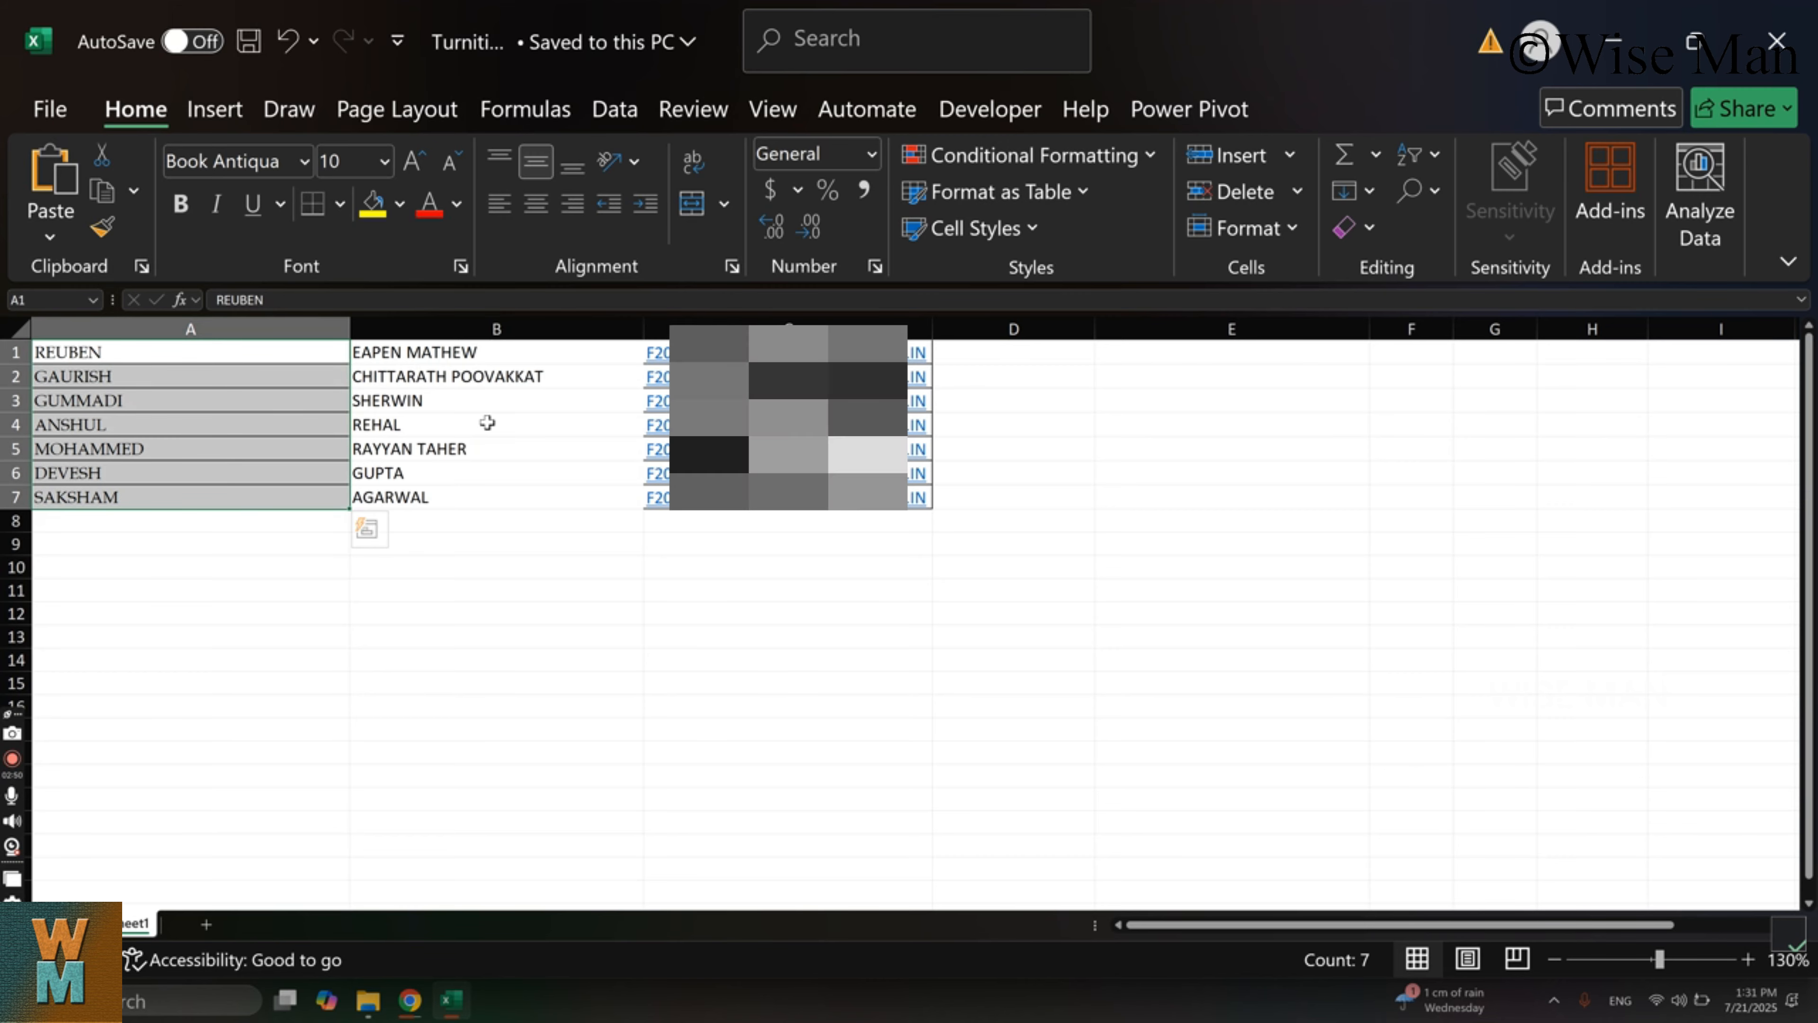
drag(458, 351, 466, 503)
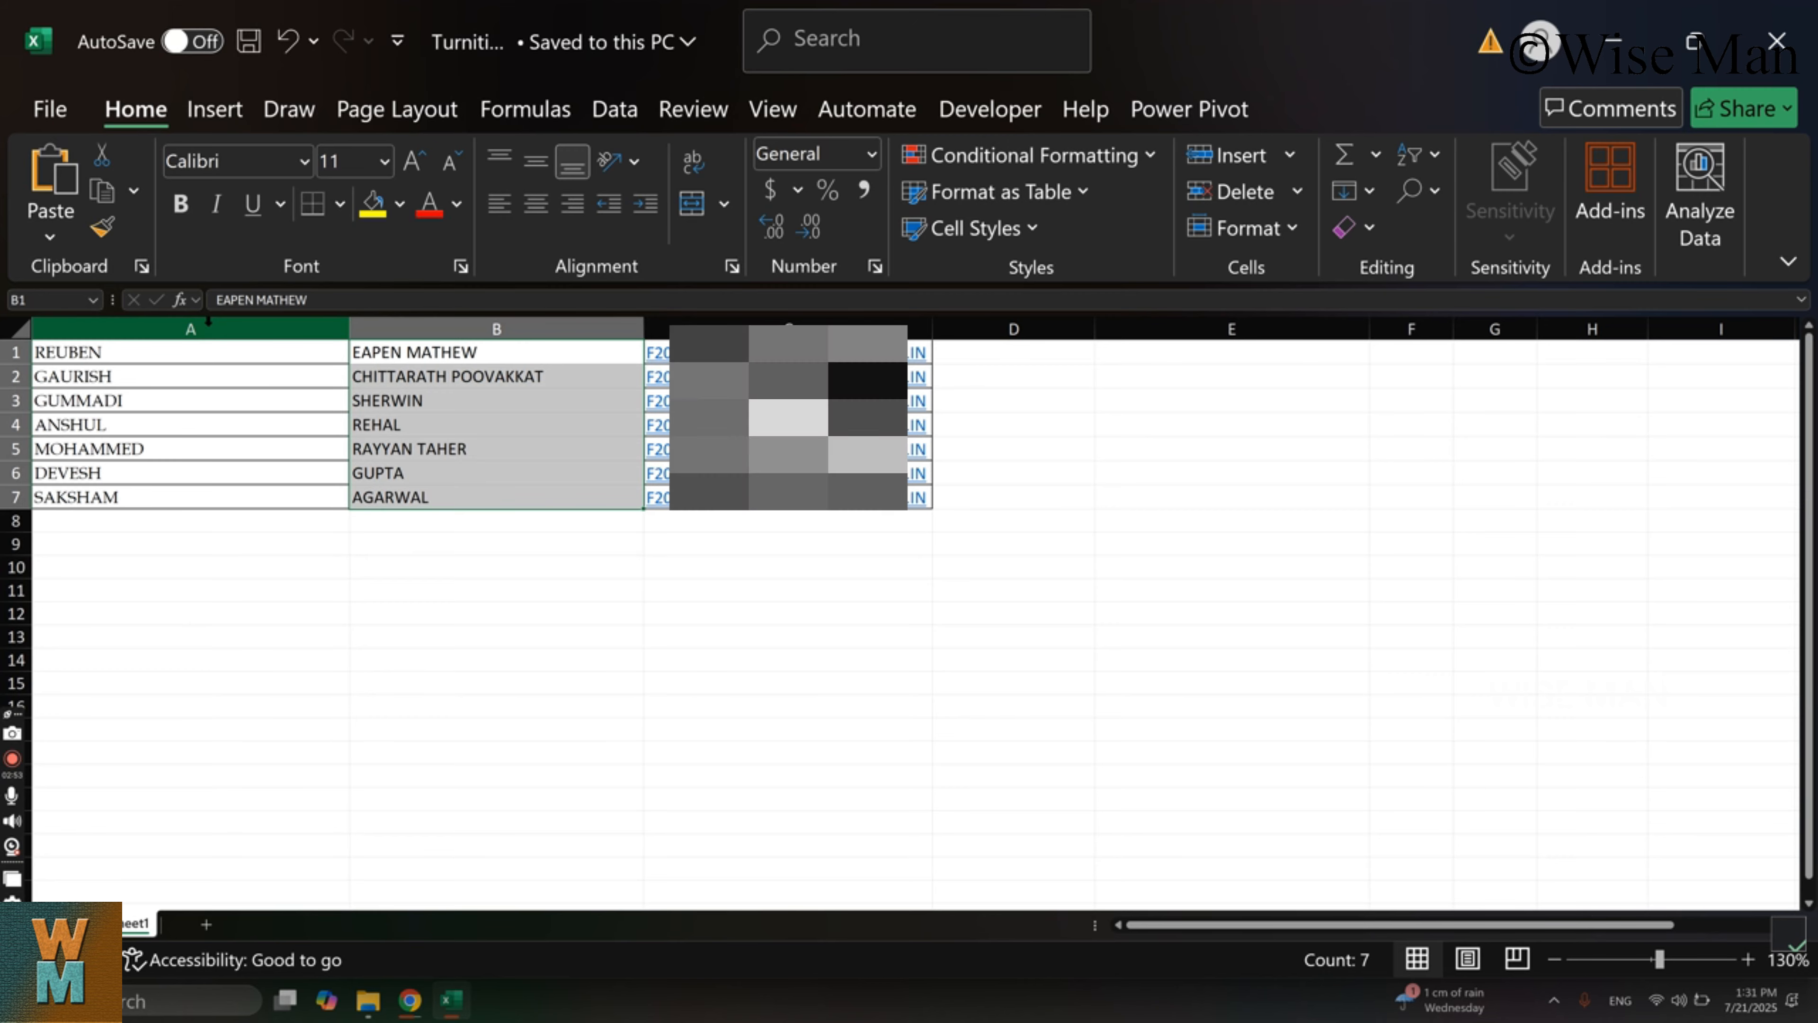
click(211, 328)
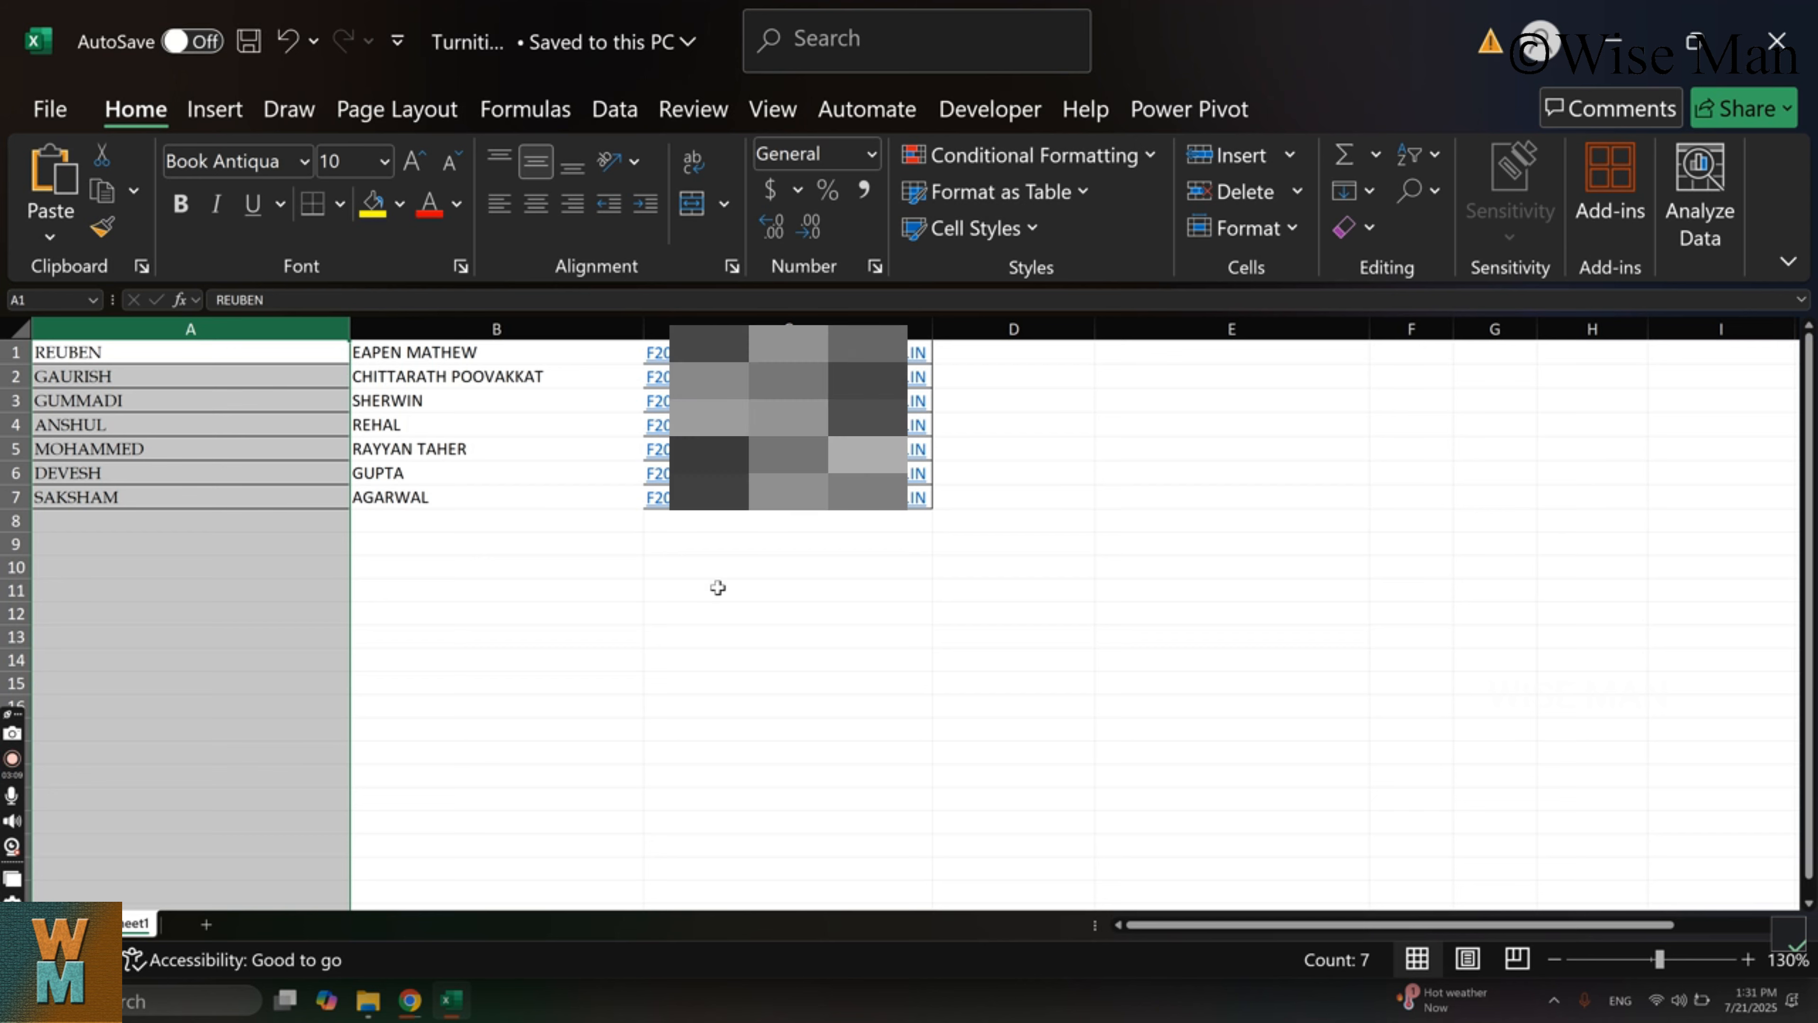
click(409, 1003)
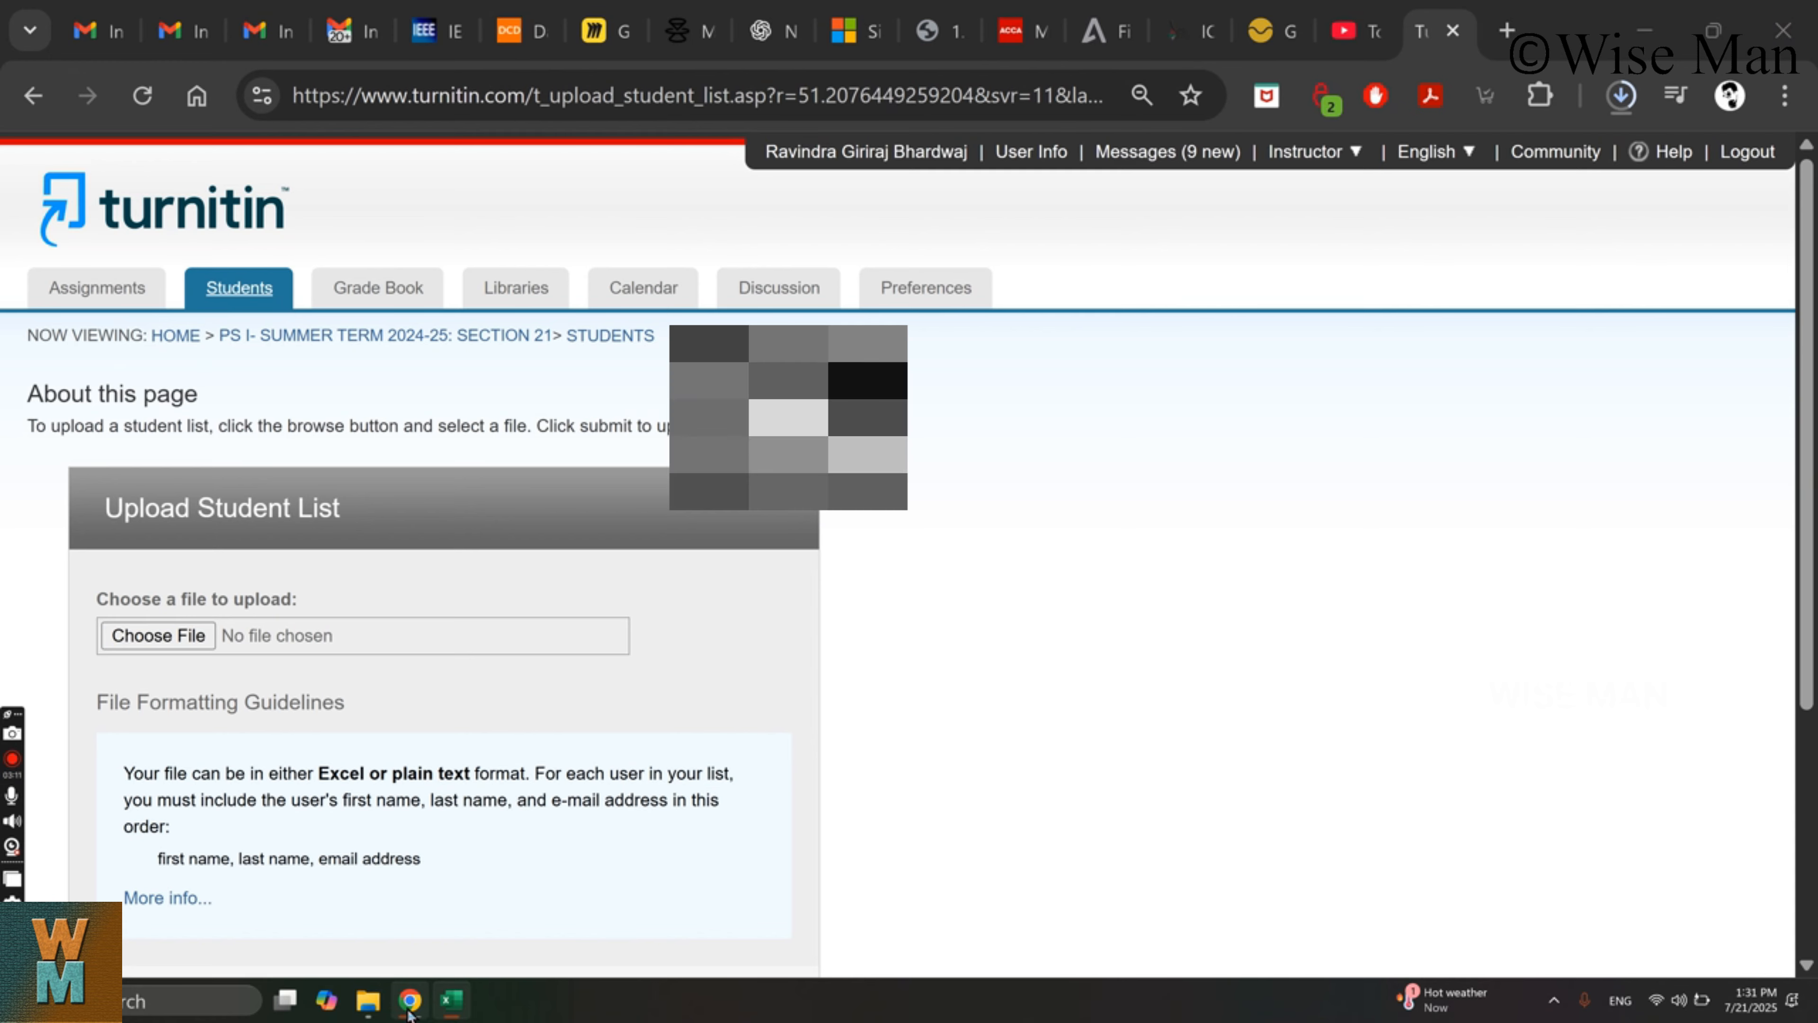
click(452, 1001)
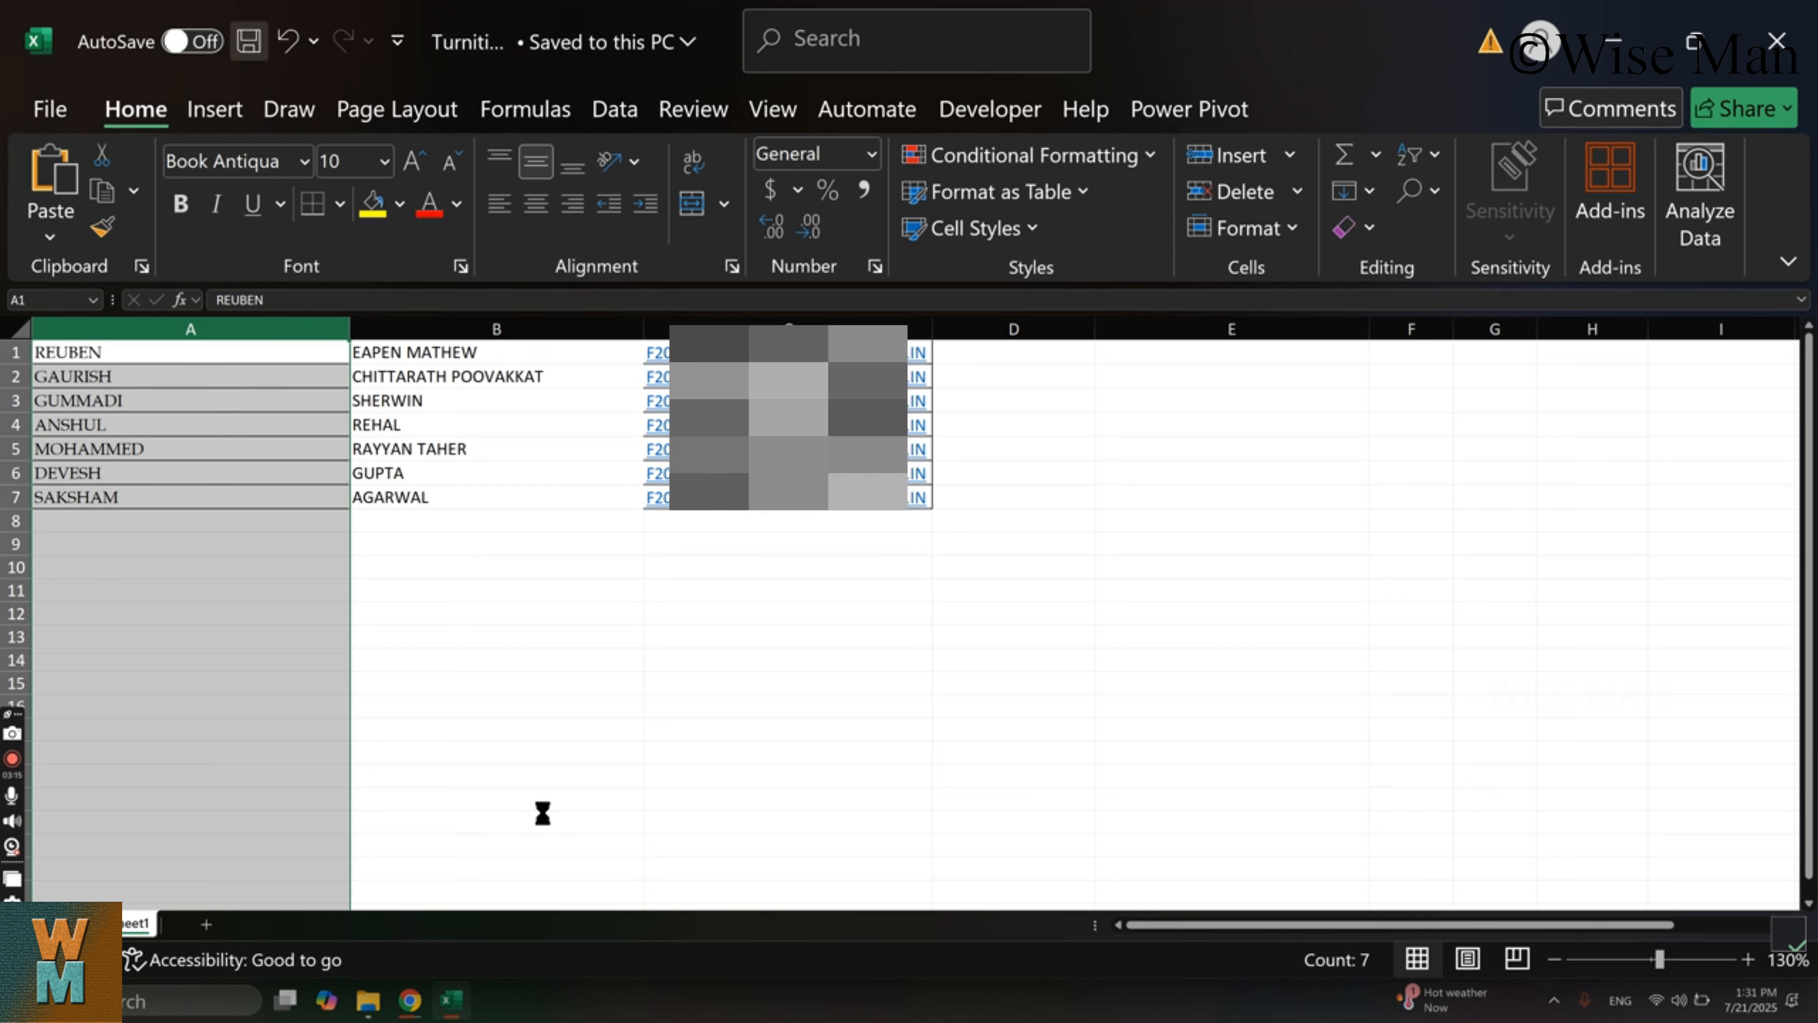
click(410, 1000)
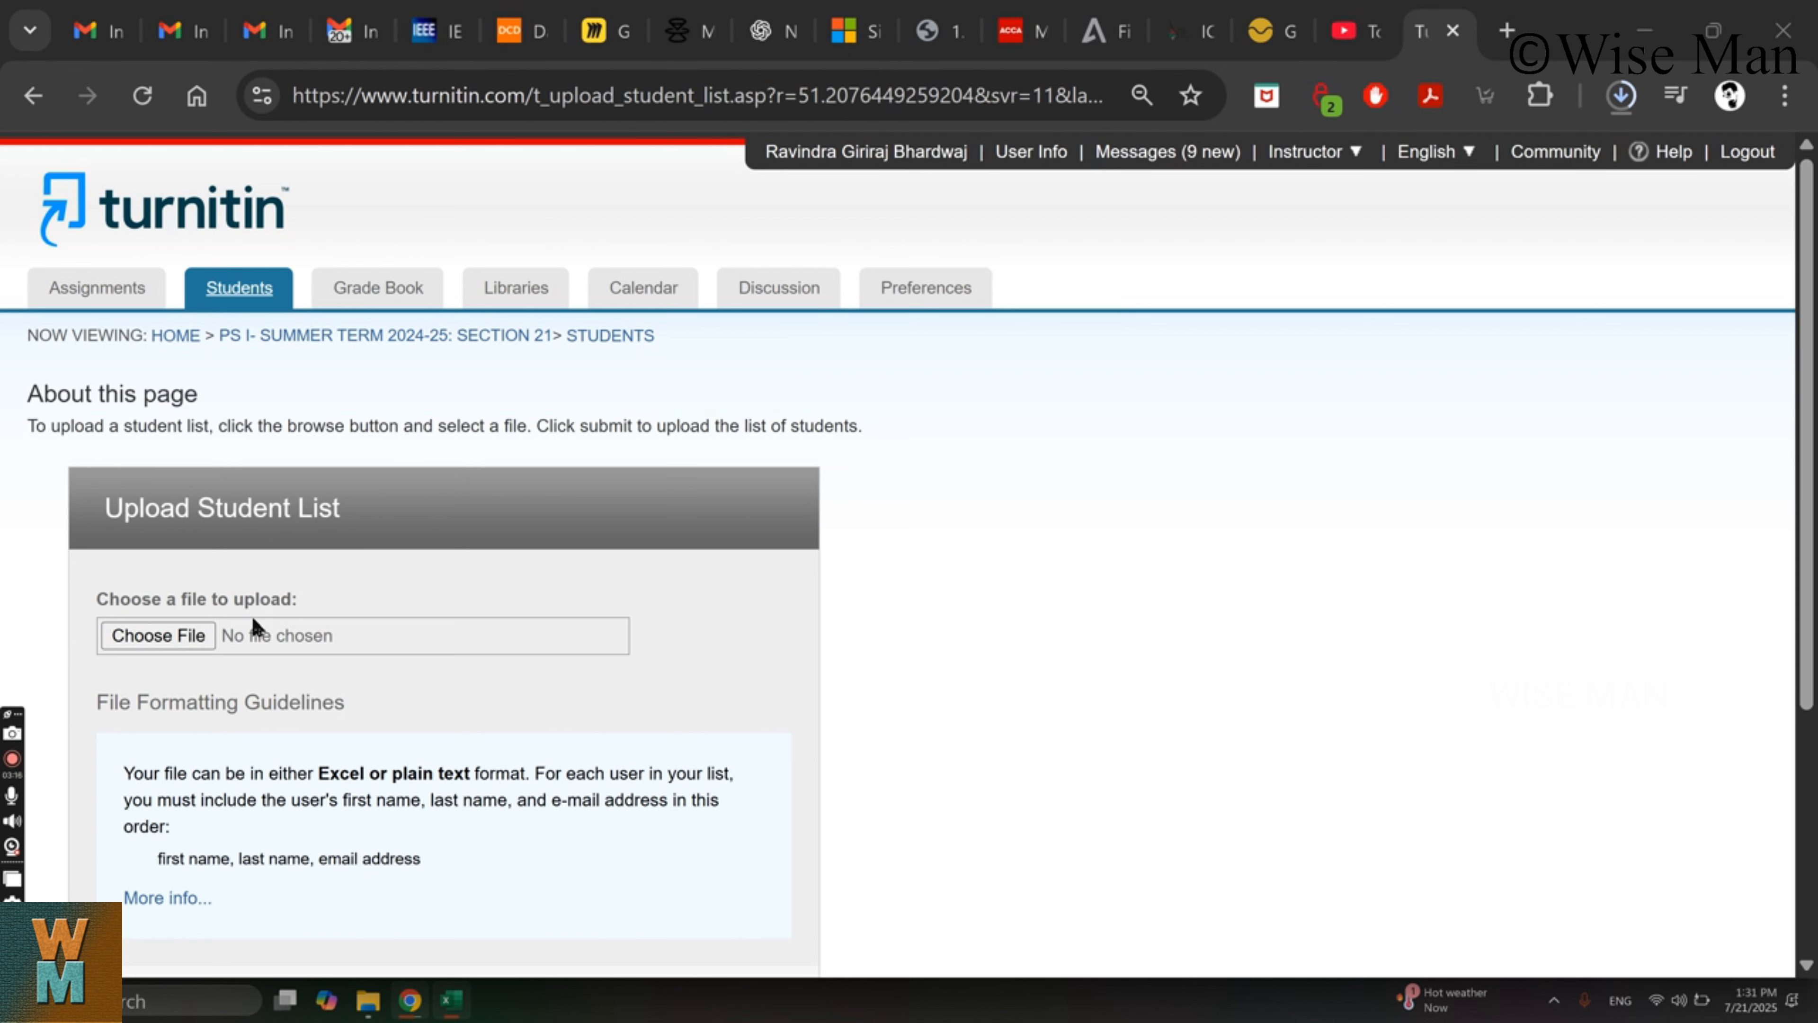
- Upload Turnitin List.xlsx from the PS I 25 folder as the student list and submit the listed students for enrolment
click(150, 641)
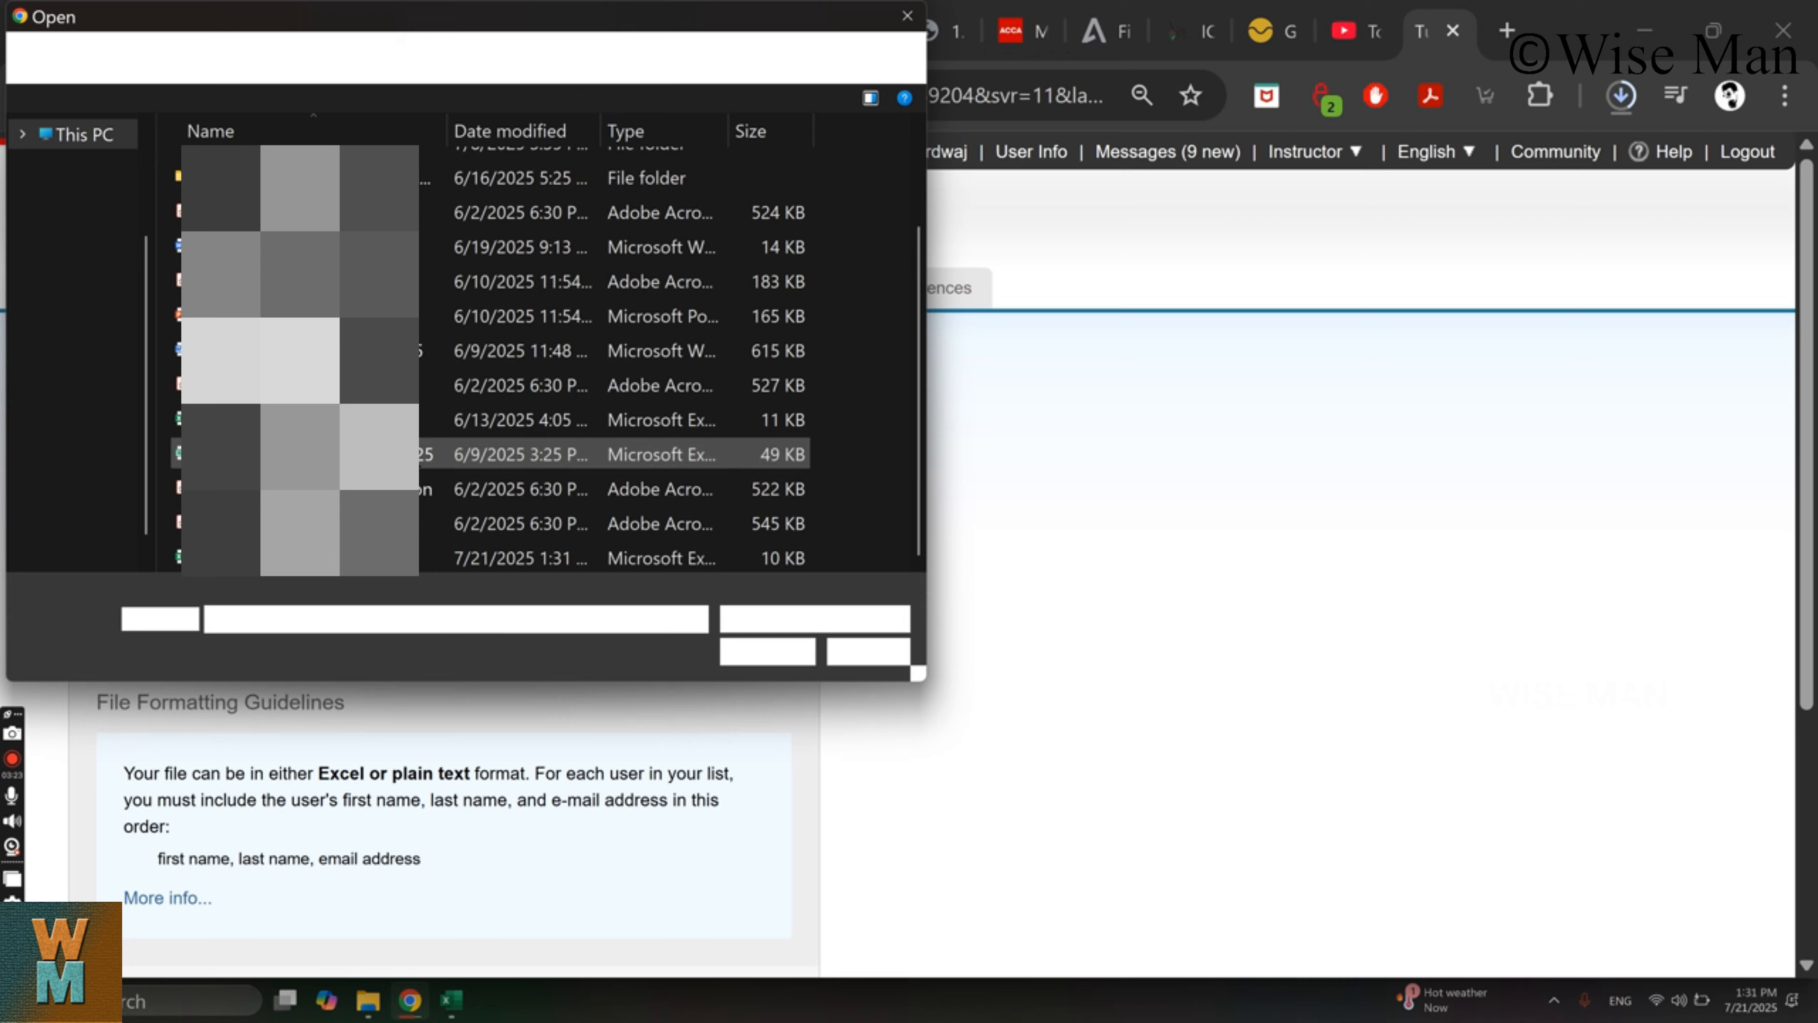
click(401, 558)
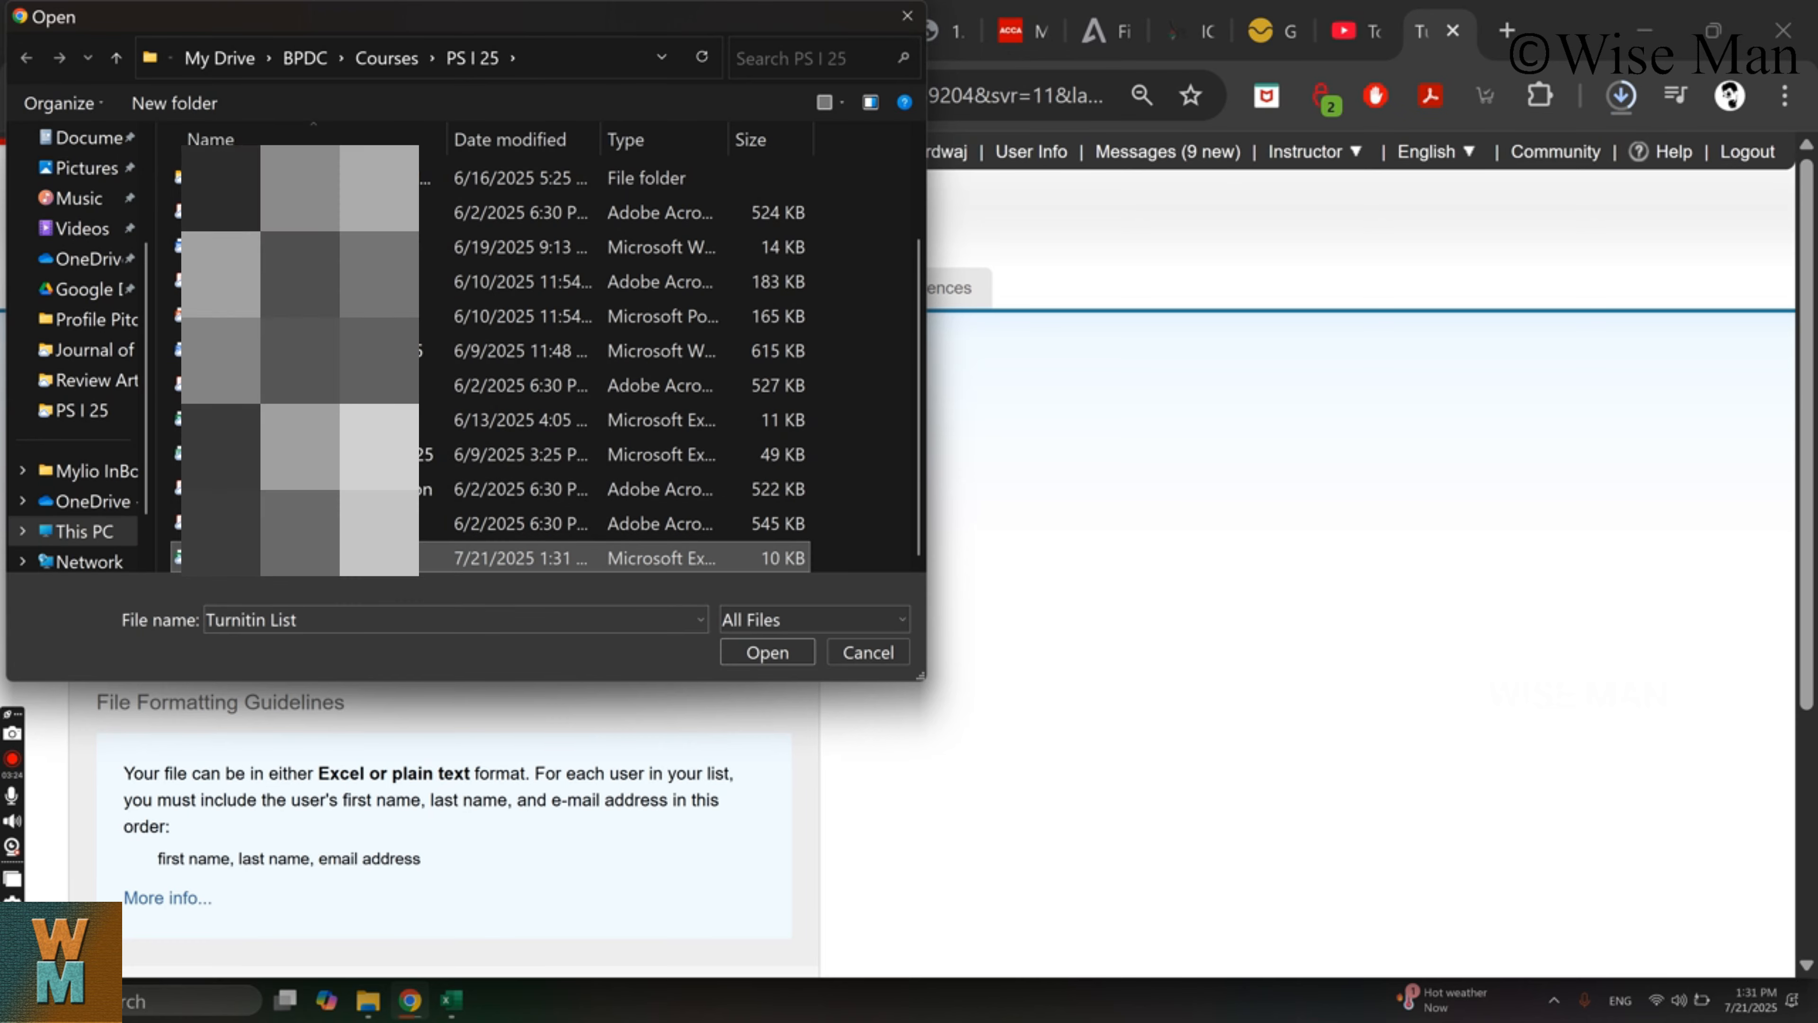
click(764, 652)
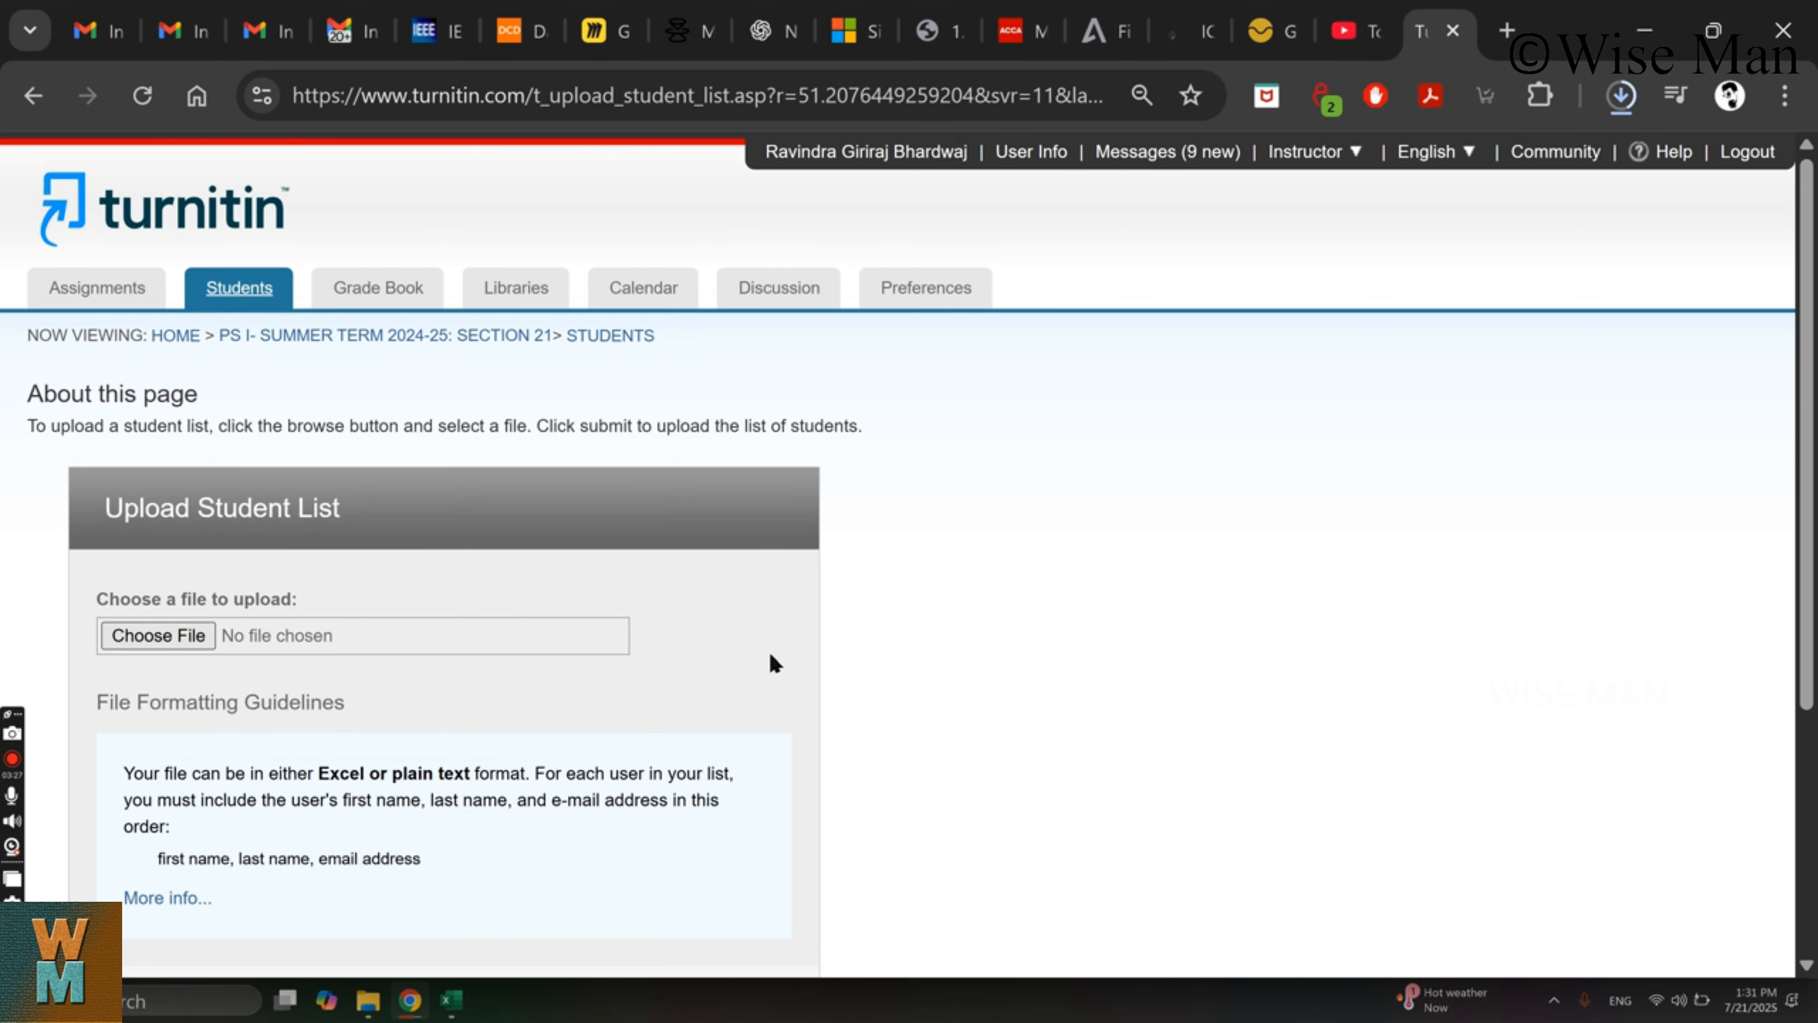
scroll(770, 659, down, 4)
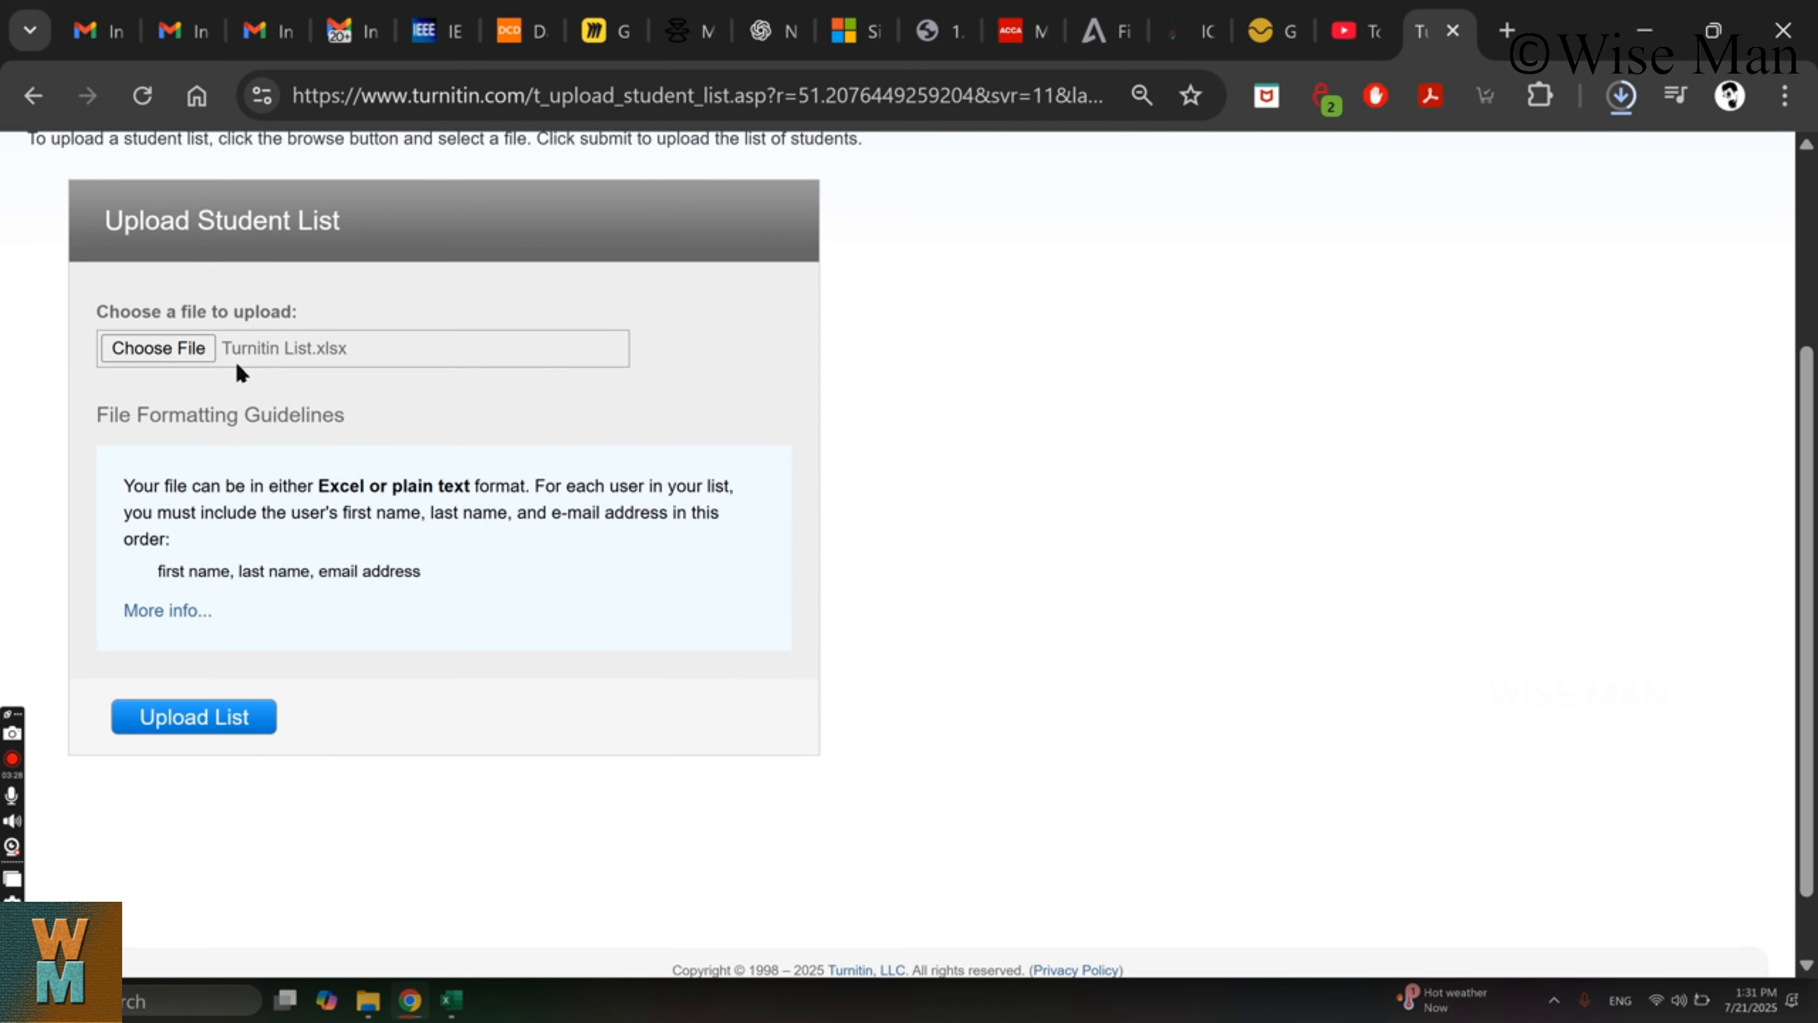
scroll(237, 363, down, 1)
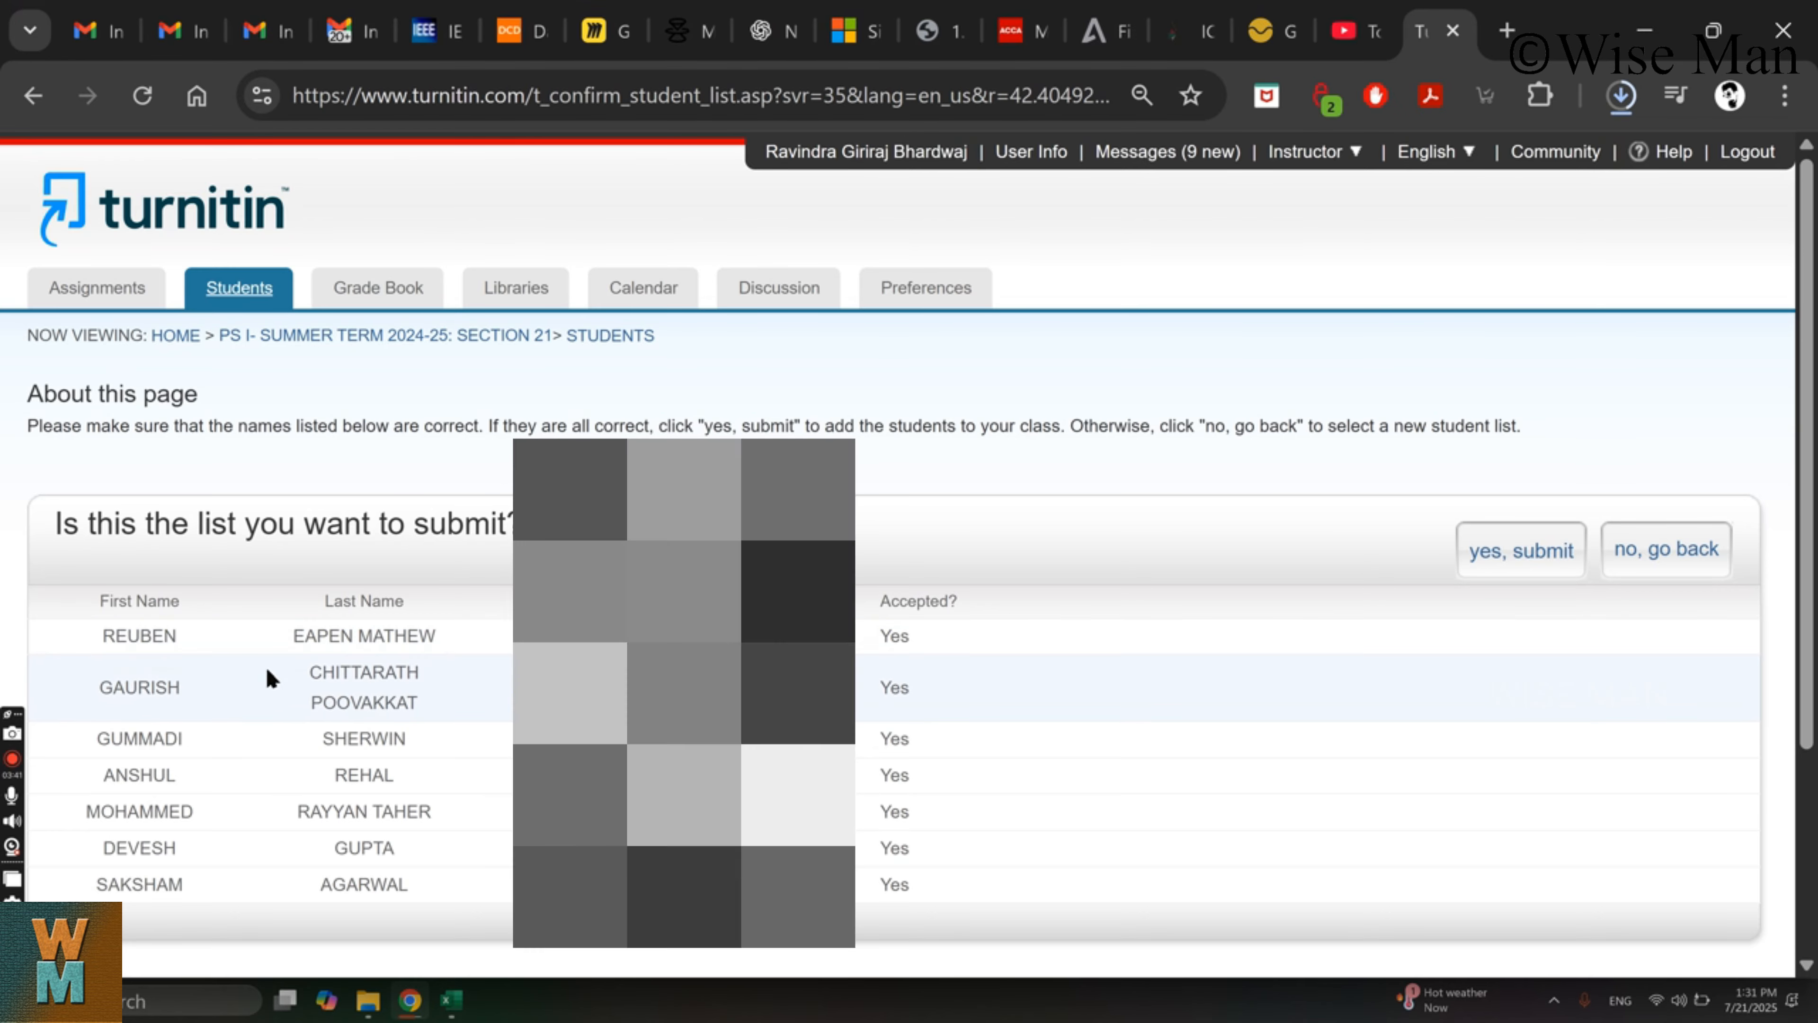
scroll(270, 678, down, 2)
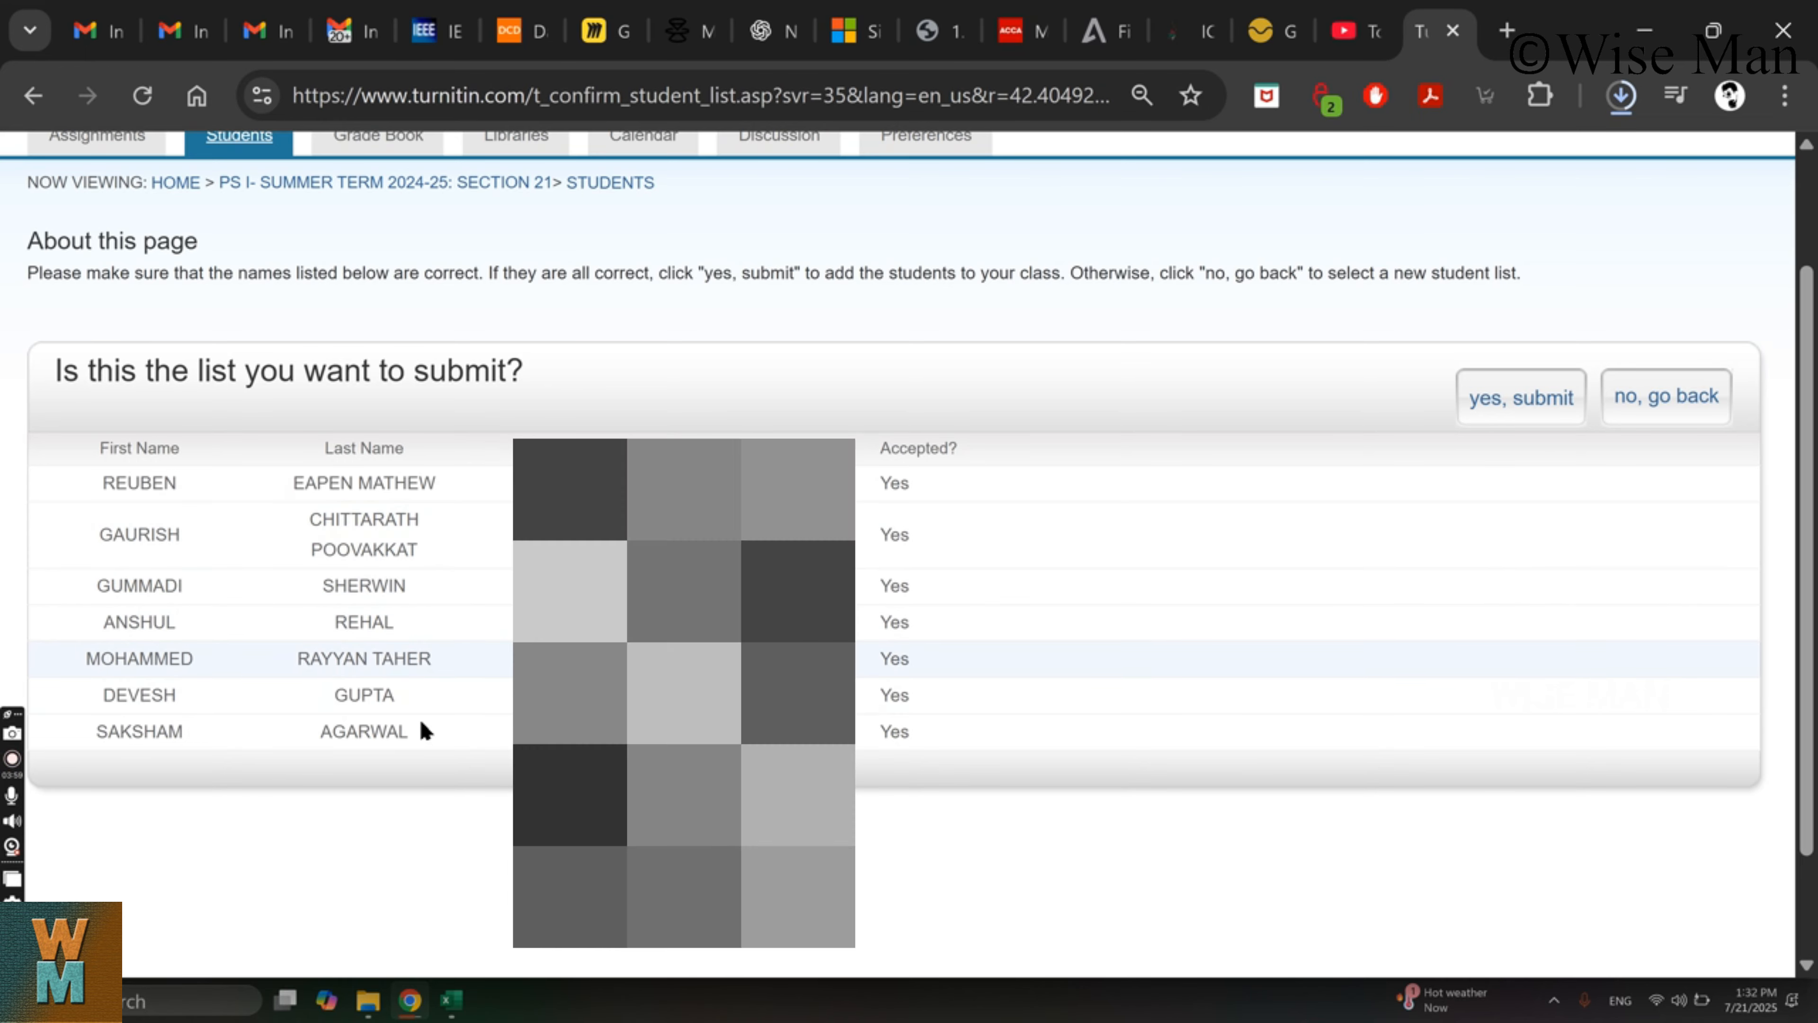
click(1522, 398)
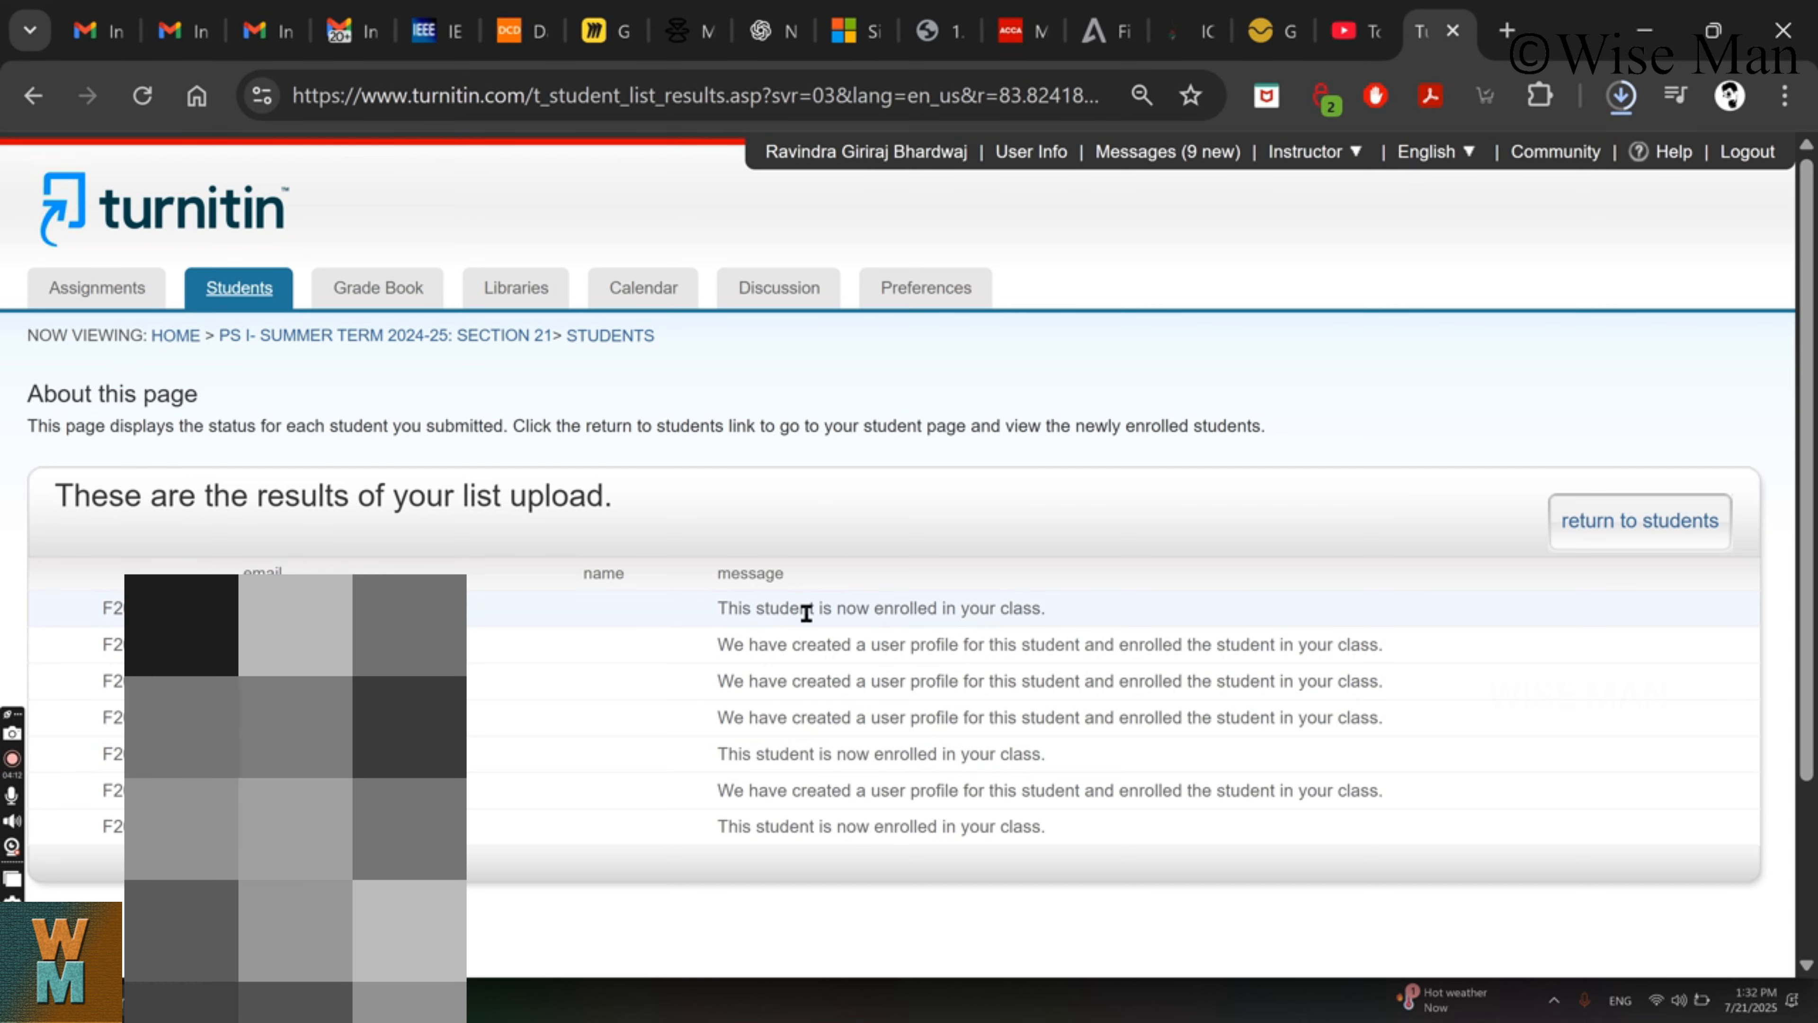
- Examine the enrolment message given for each student in the list upload results
drag(719, 608, 1047, 618)
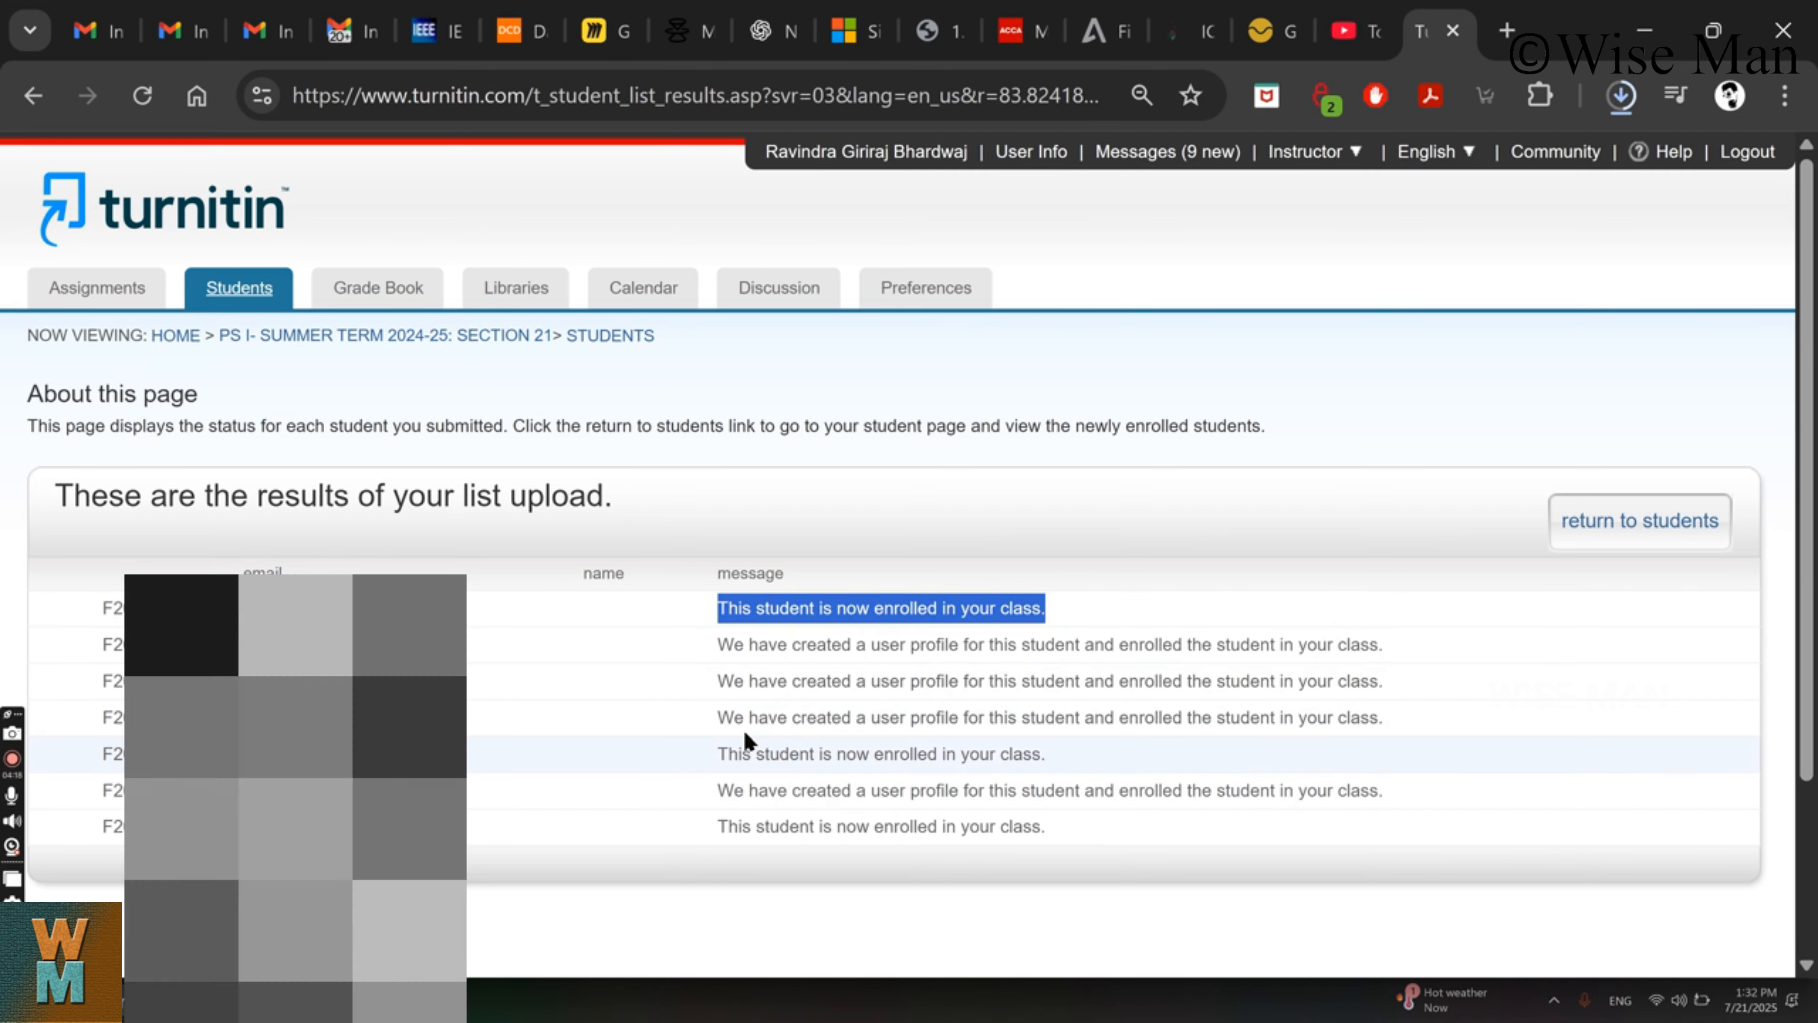
drag(717, 717, 1400, 721)
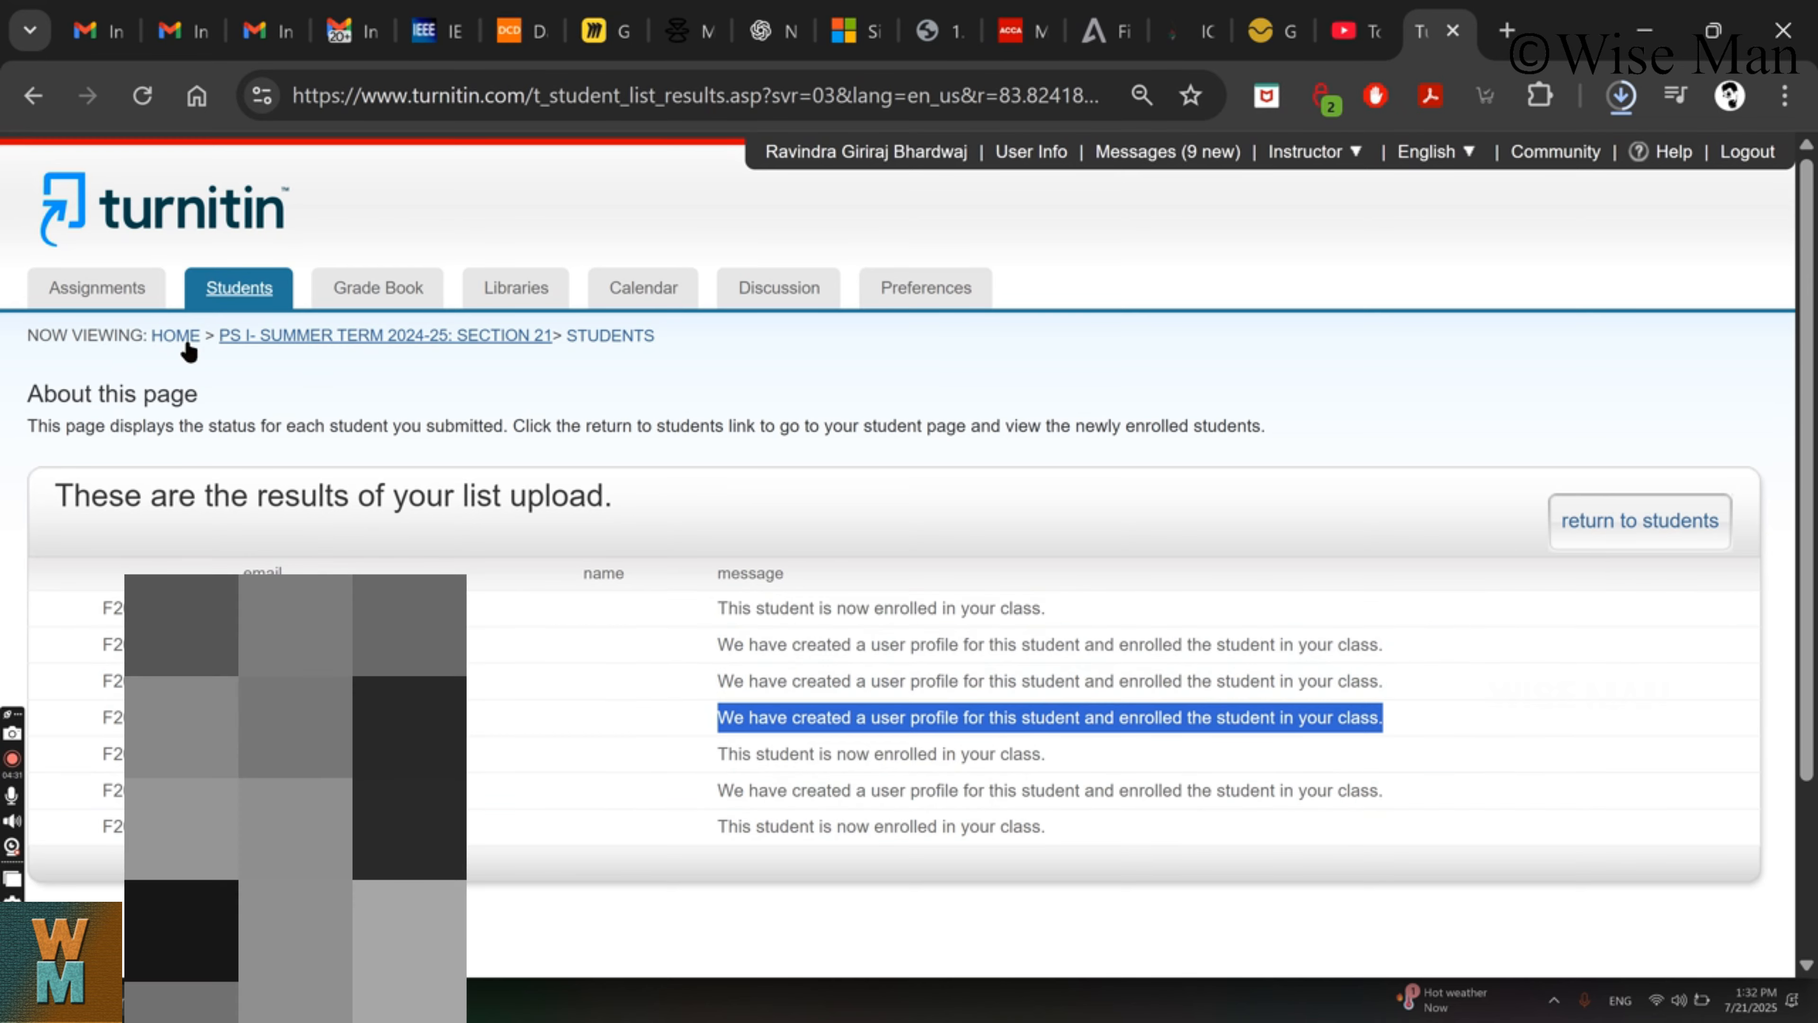
- Open the PS I End Sem Report assignment's inbox to check its authors, and go to the class's student list
click(109, 289)
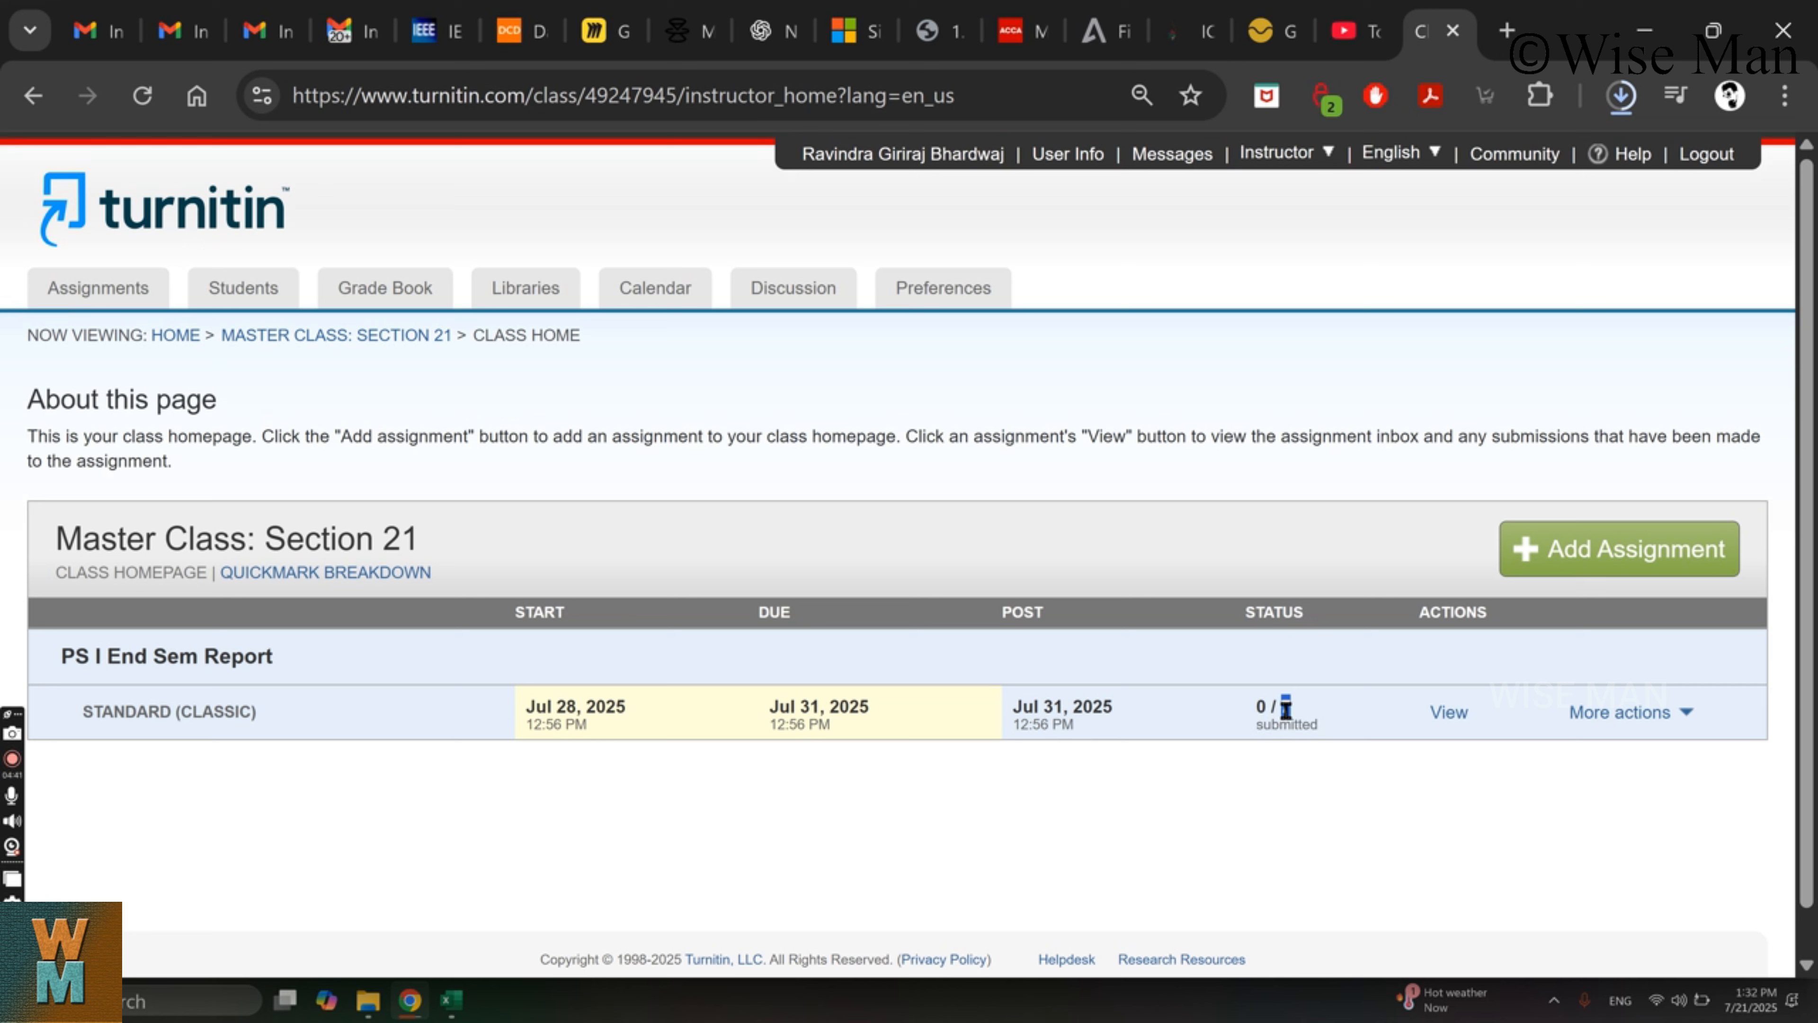
click(1435, 716)
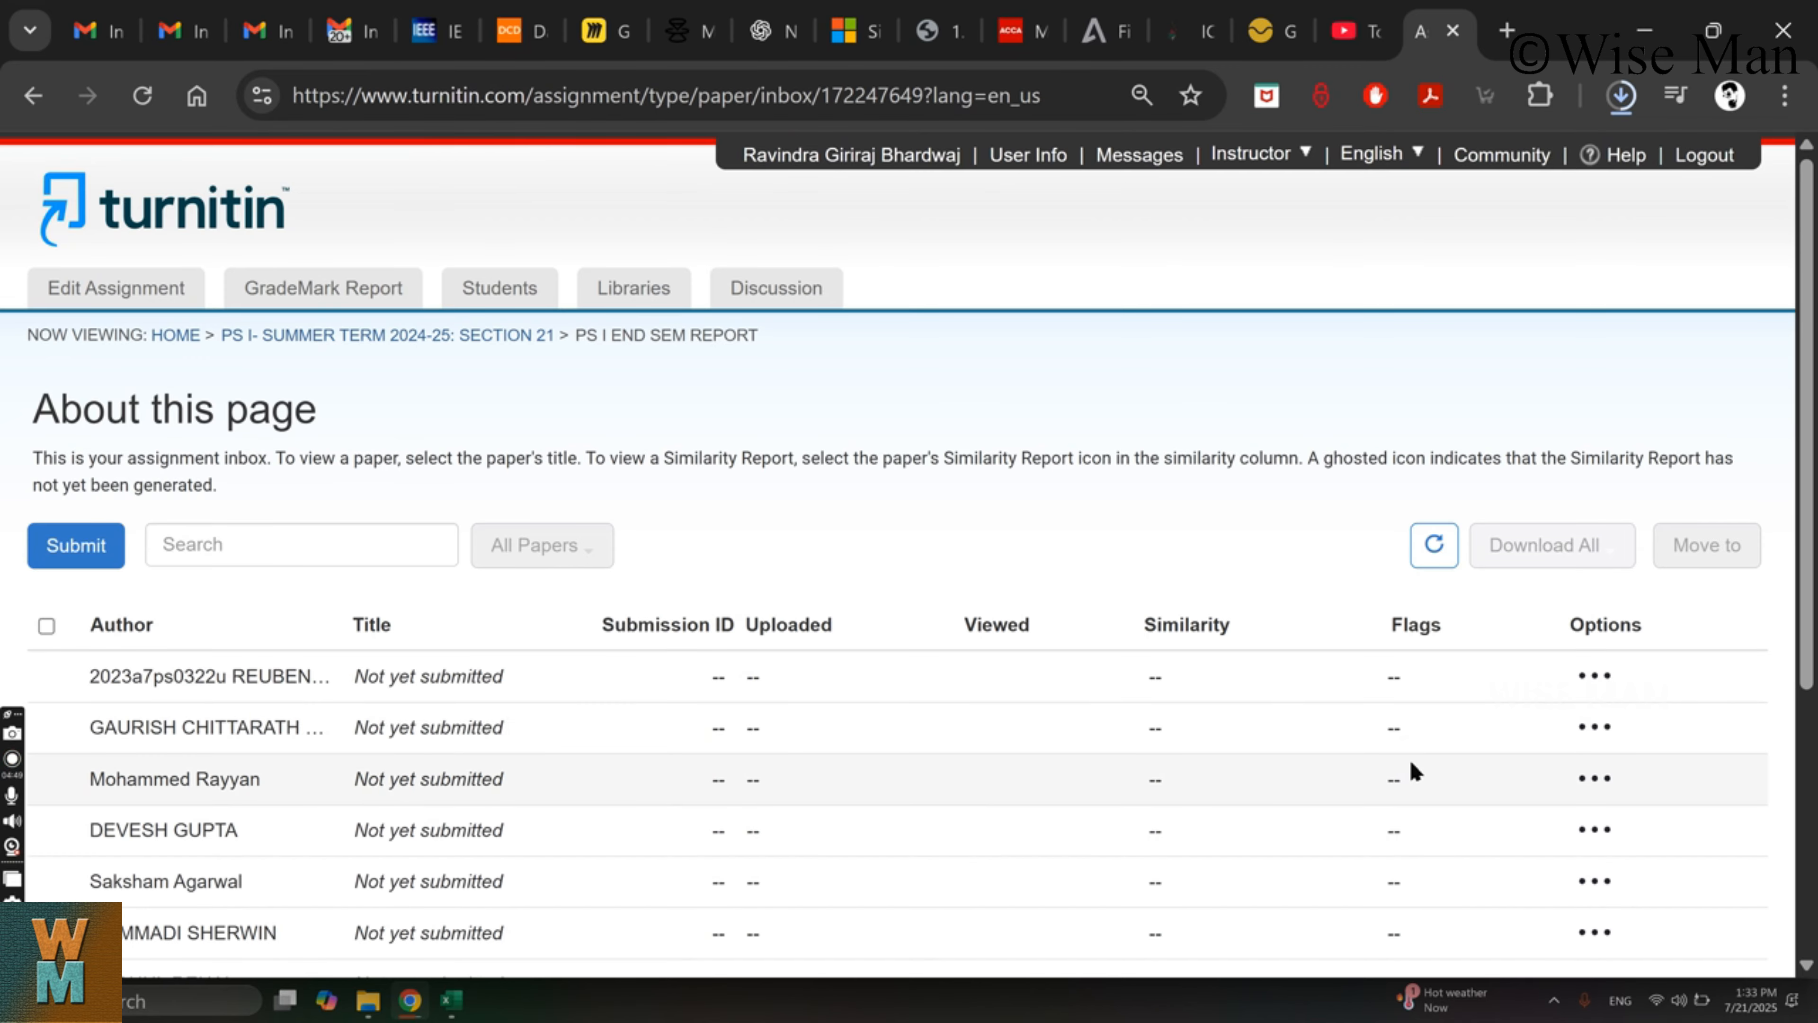
scroll(590, 583, down, 2)
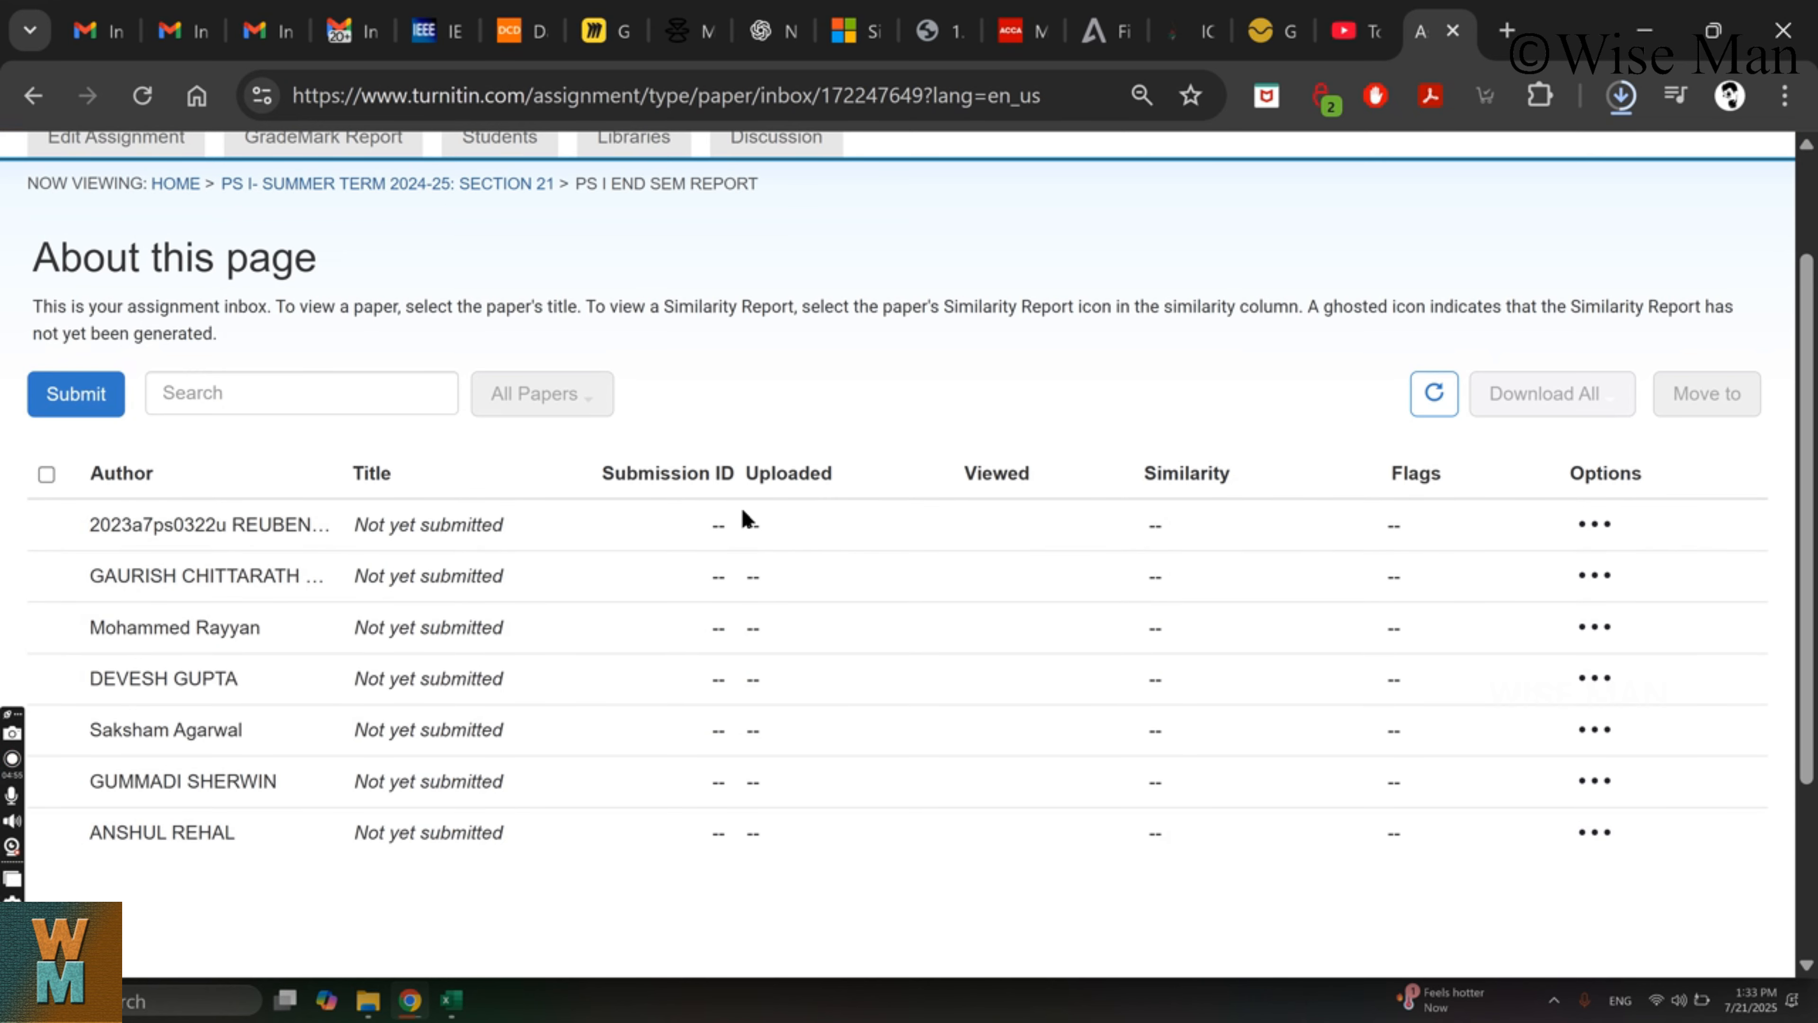
scroll(708, 472, up, 2)
click(479, 295)
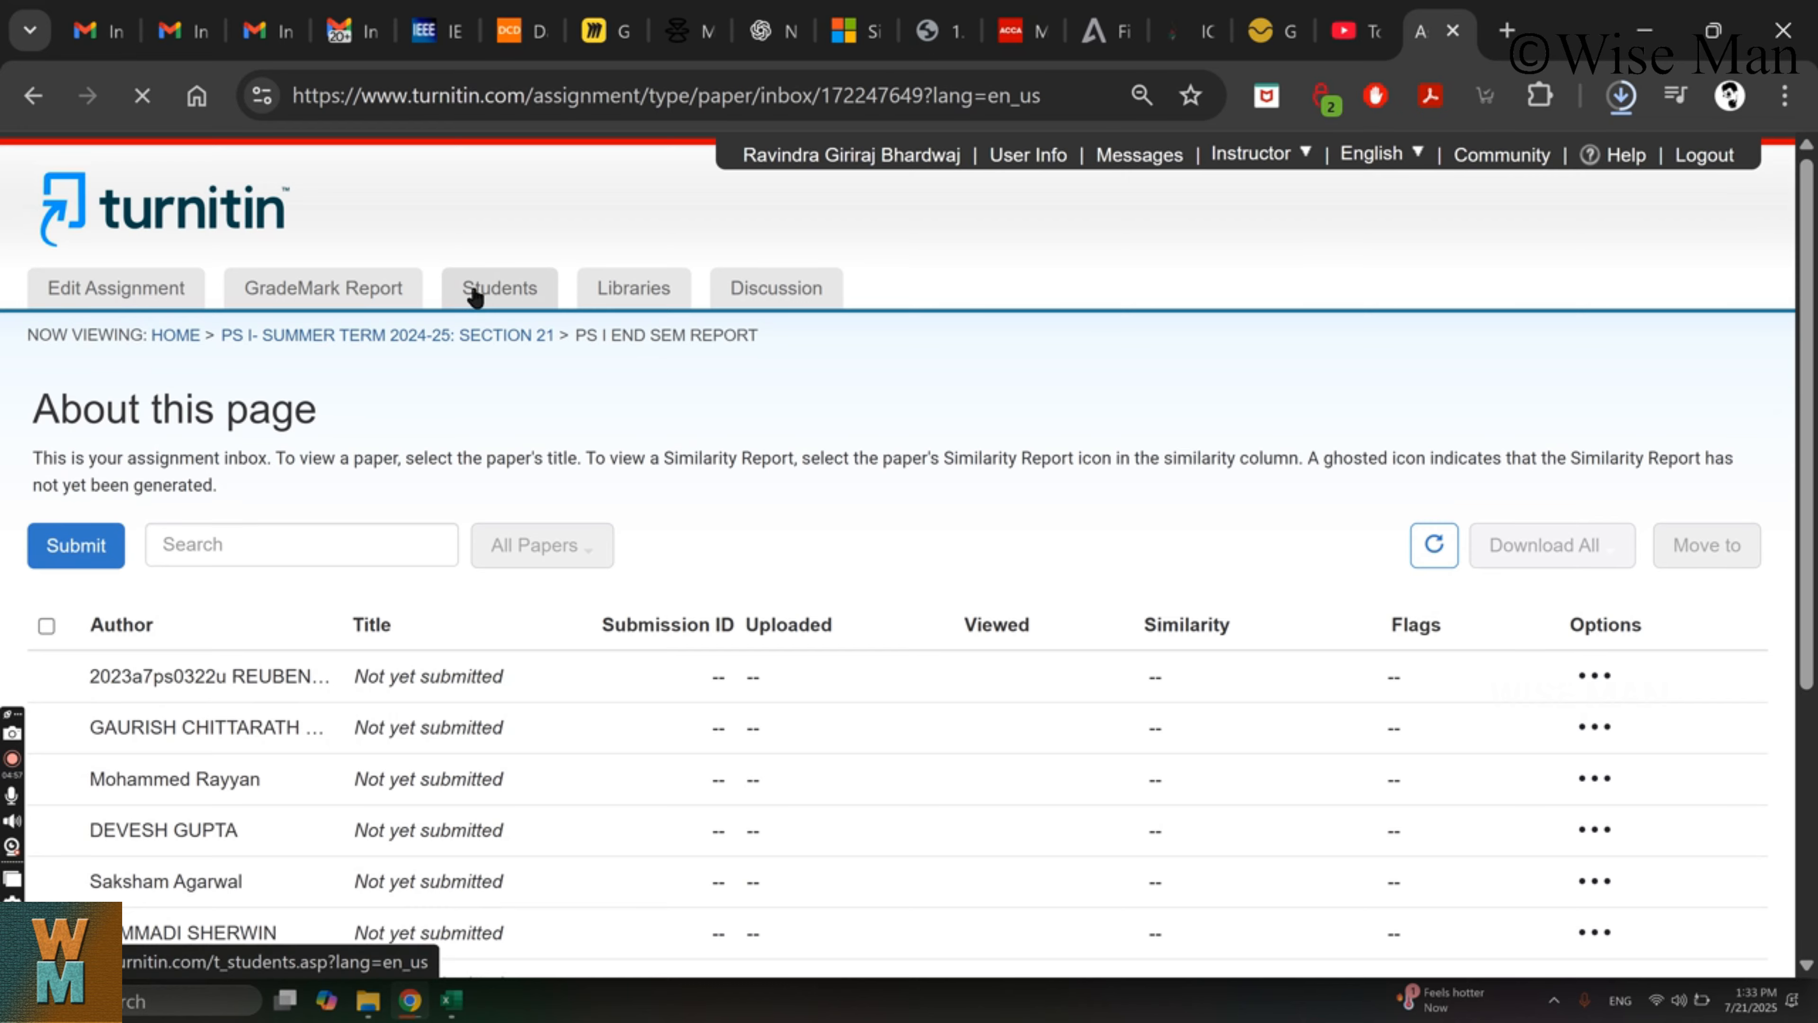